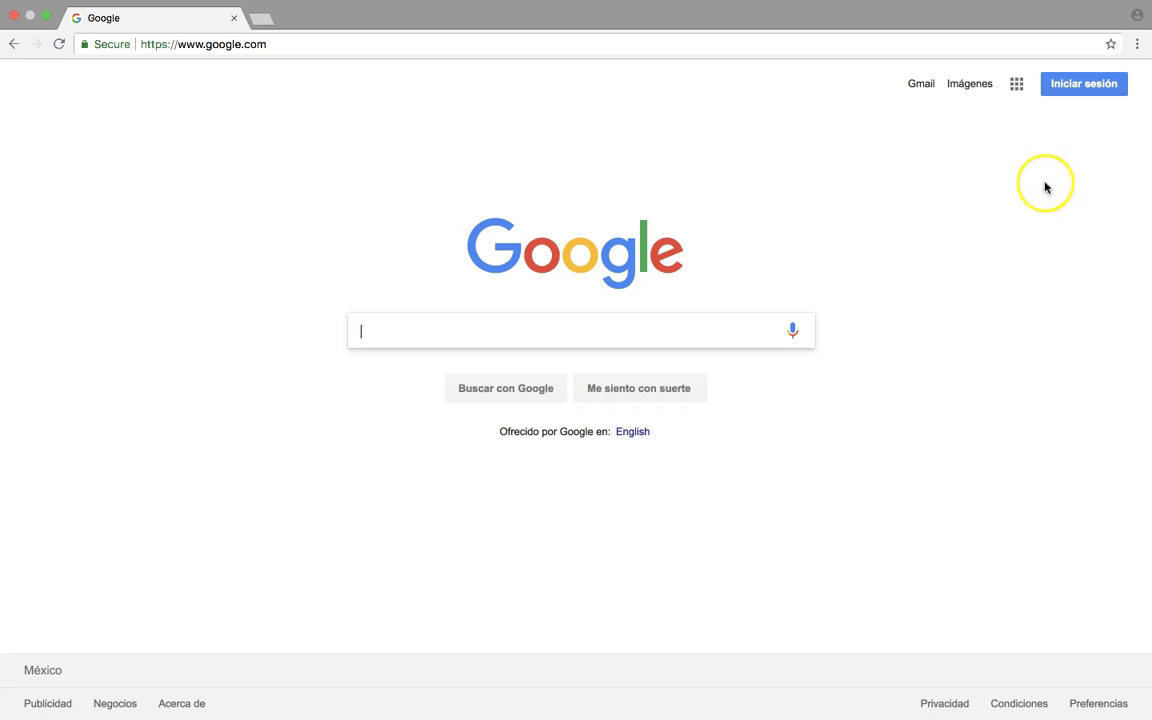
- Sign in to Chrome with the school email account and link the existing browser data to it
{"action": "left_click", "coordinate": [1136, 19]}
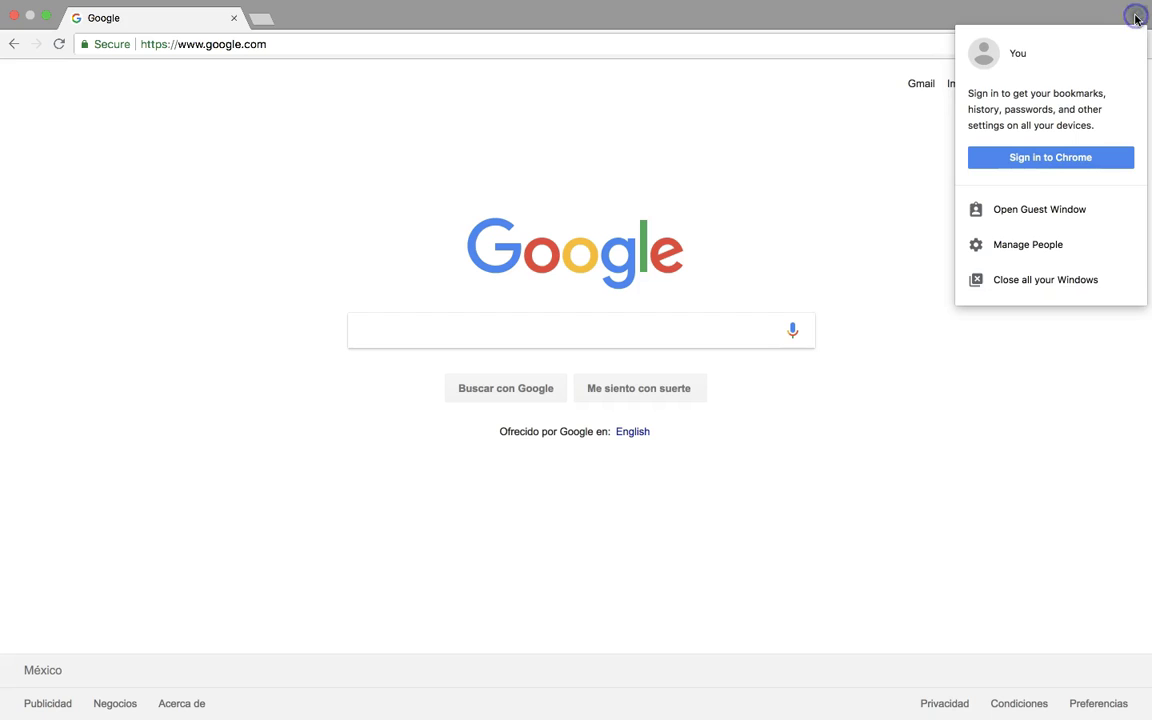
{"action": "left_click", "coordinate": [1060, 157]}
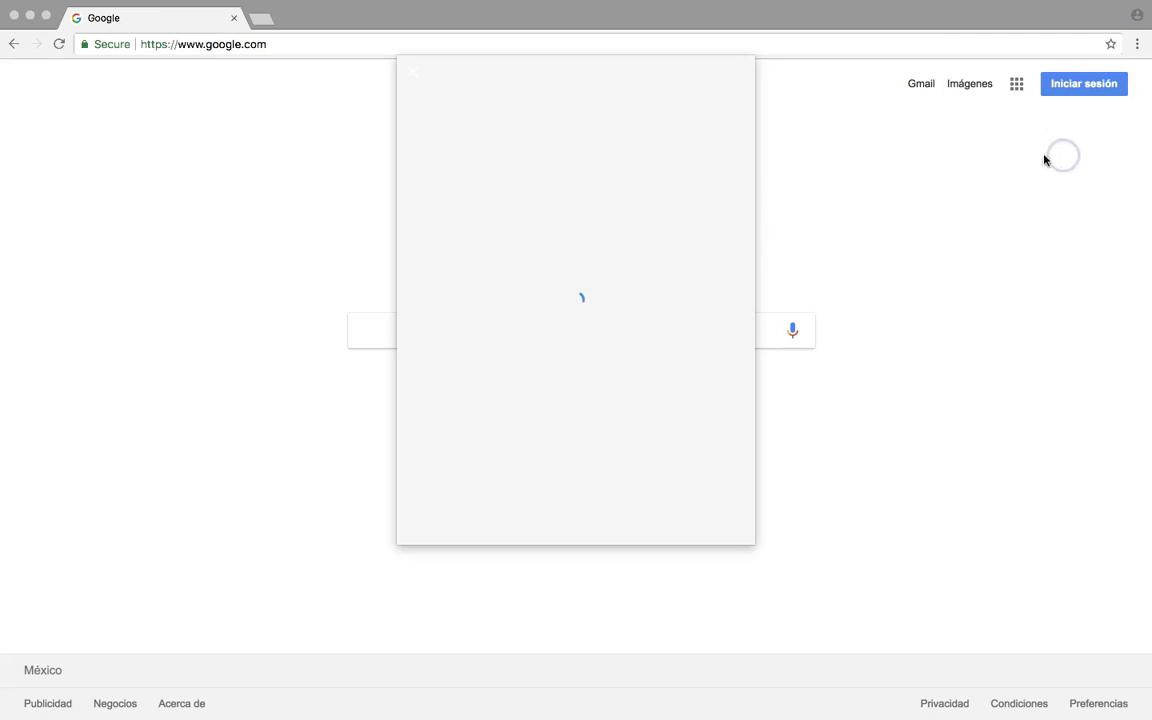
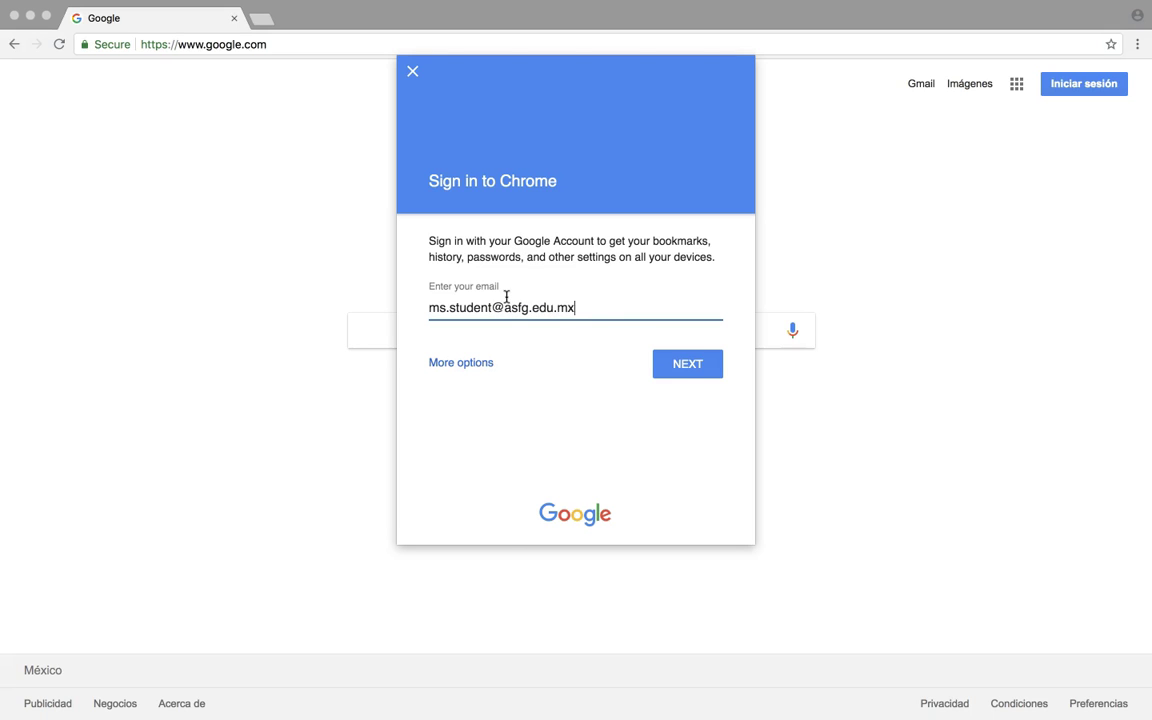
{"action": "left_click", "coordinate": [687, 362]}
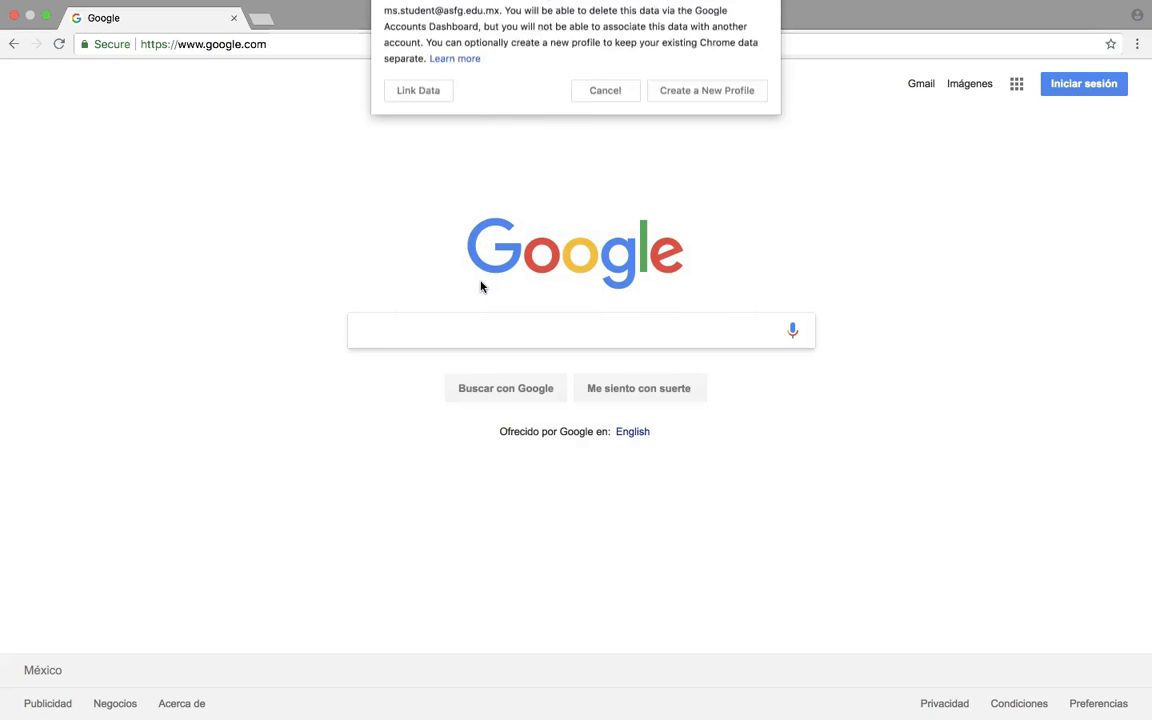
{"action": "left_click", "coordinate": [470, 267]}
{"action": "left_click", "coordinate": [430, 240]}
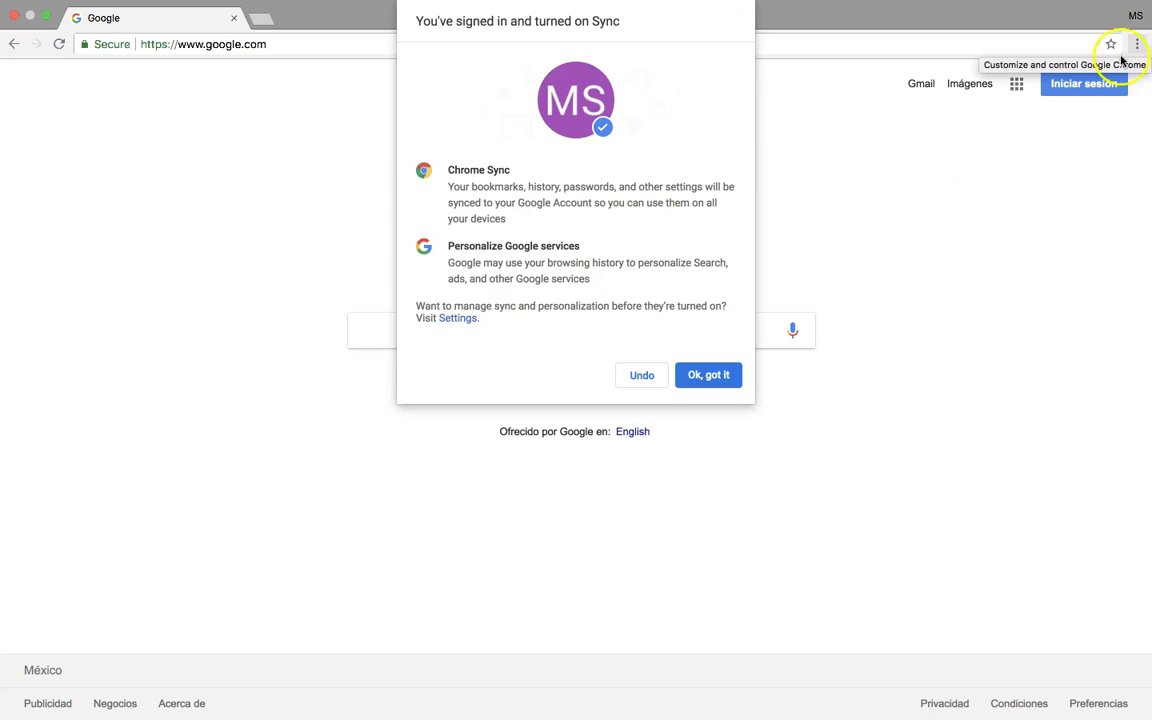
- Acknowledge sync, switch on Show bookmarks bar in Chrome settings, and return to the Google tab
{"action": "left_click", "coordinate": [708, 376]}
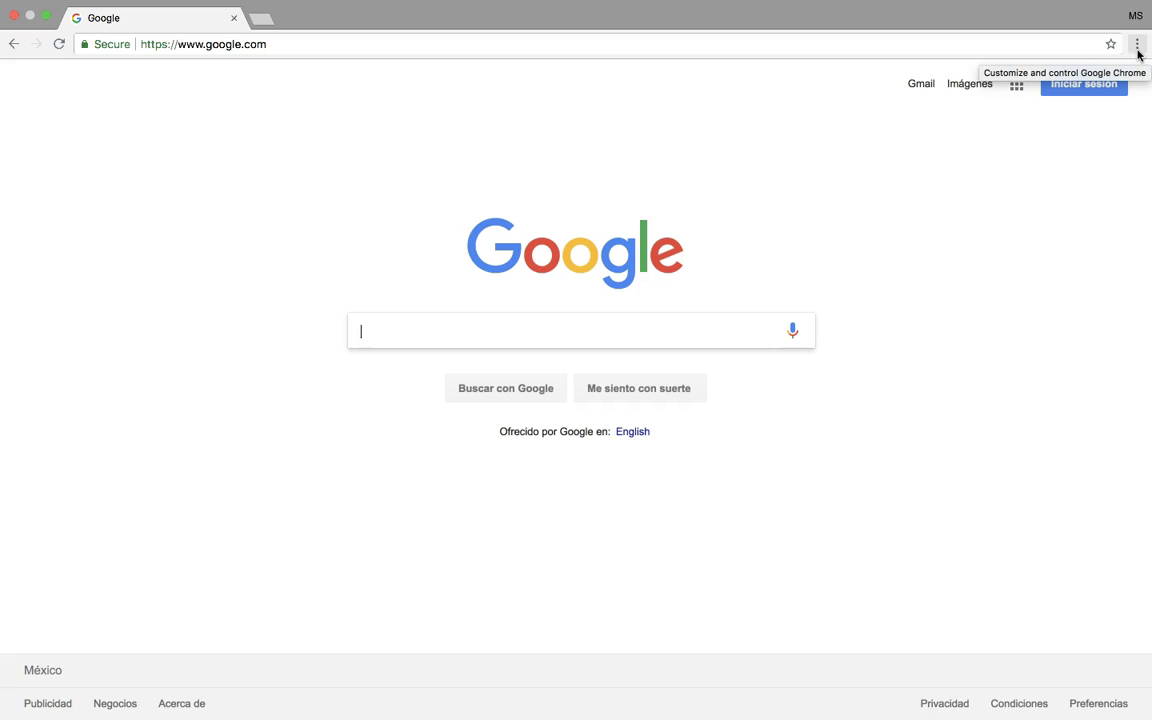
{"action": "left_click", "coordinate": [1137, 45]}
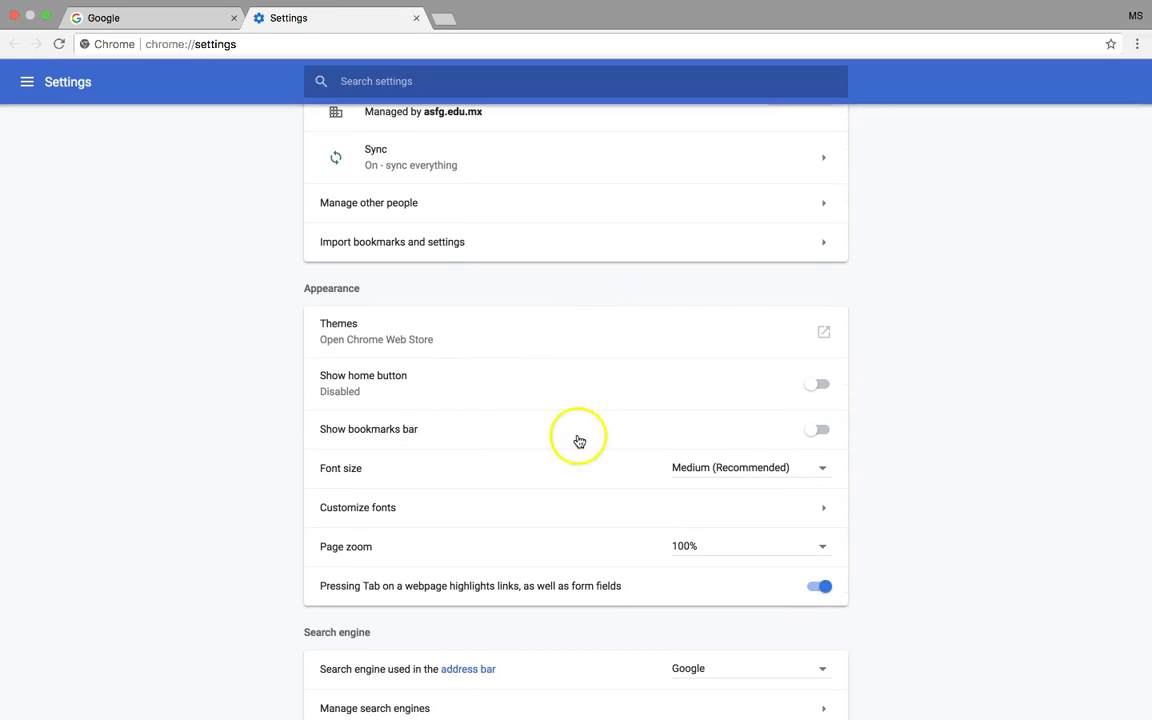
{"action": "left_click", "coordinate": [818, 430]}
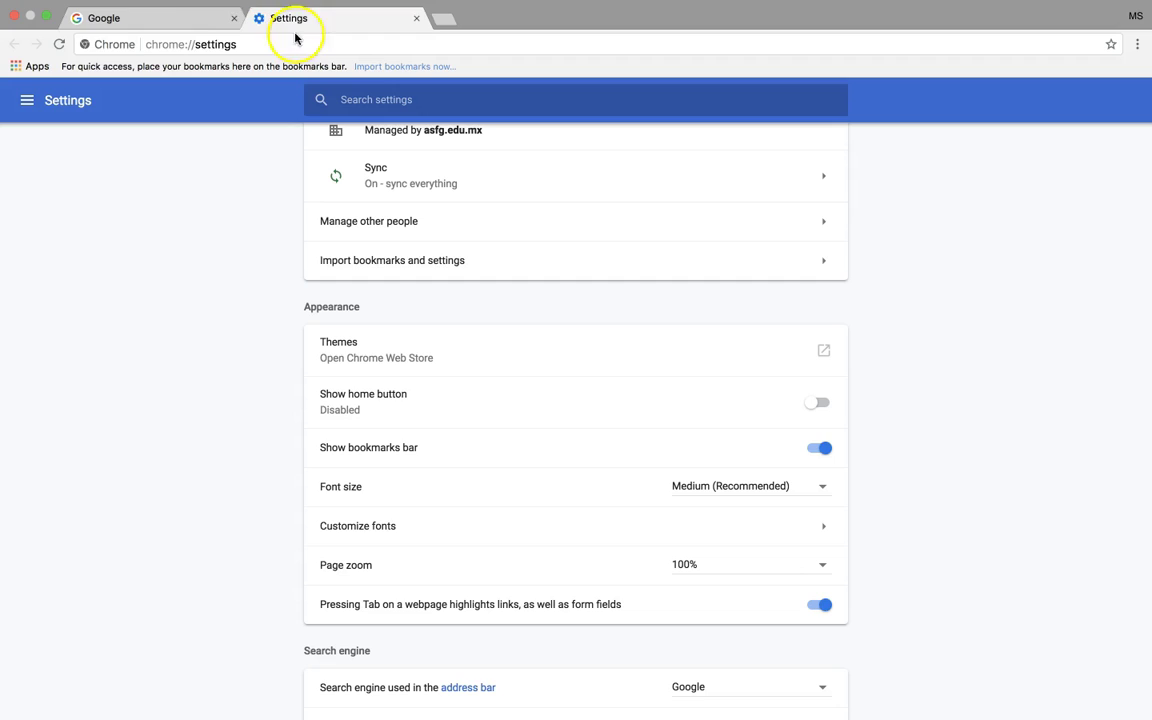
{"action": "left_click", "coordinate": [199, 20]}
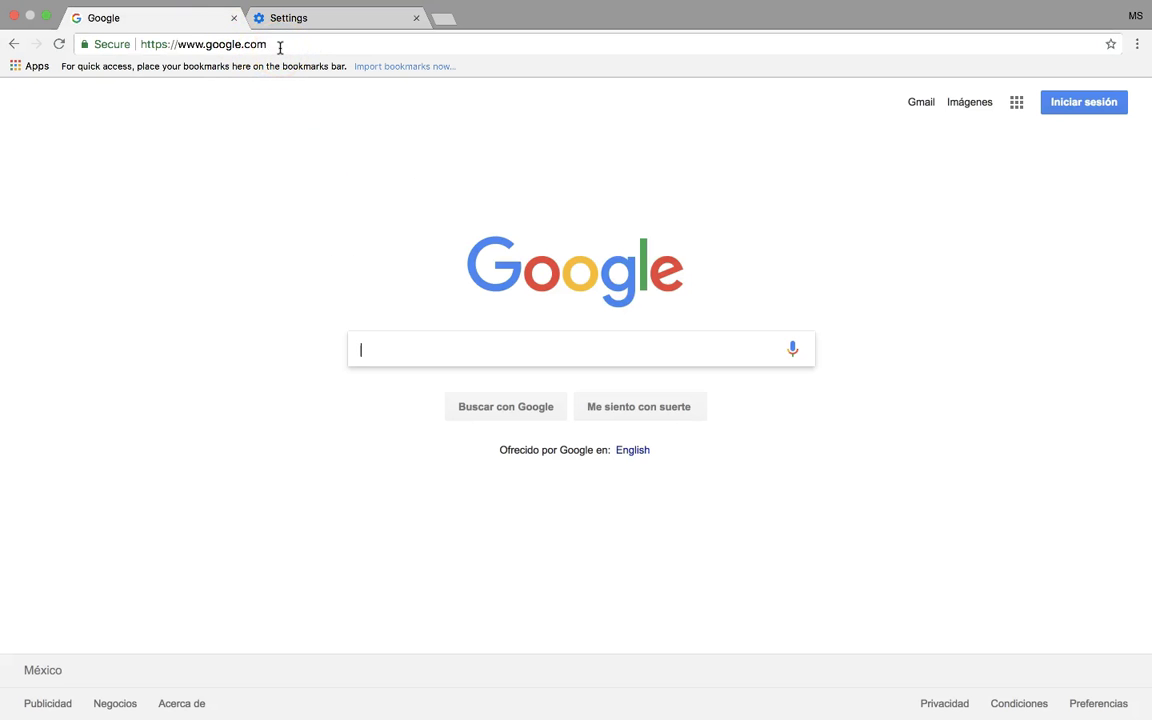
- Go to drive.google.com in the current tab
{"action": "left_click", "coordinate": [280, 47]}
{"action": "type", "text": "d"}
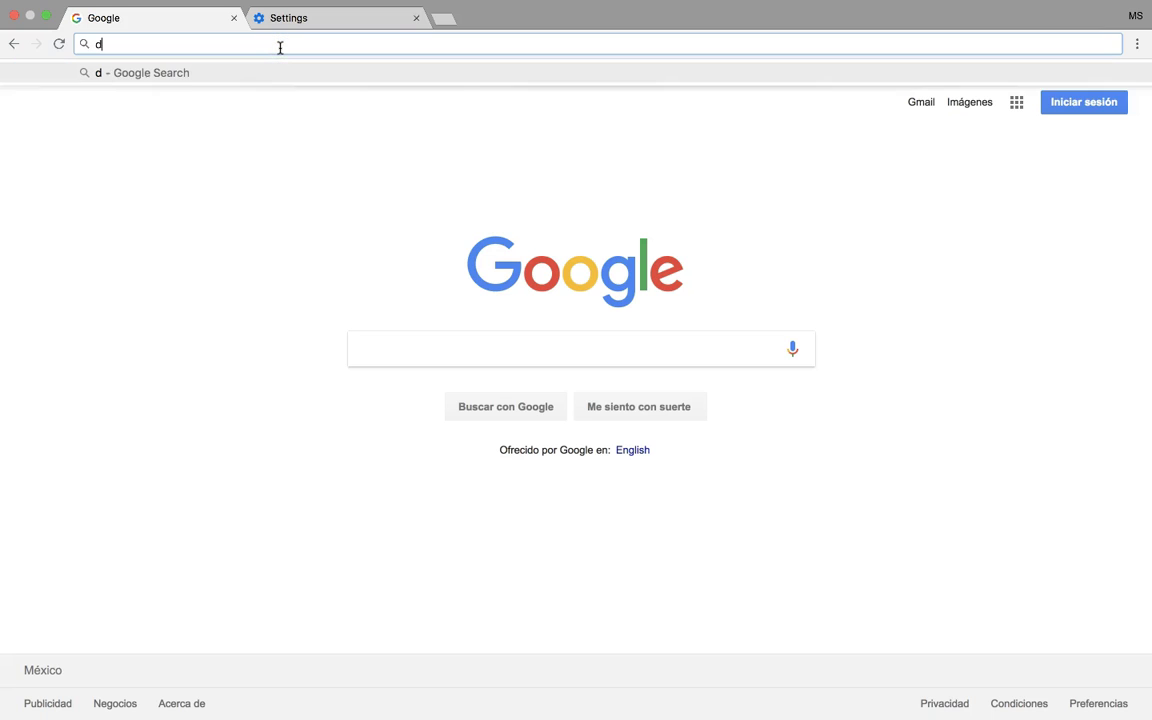
{"action": "type", "text": "rive.google.com"}
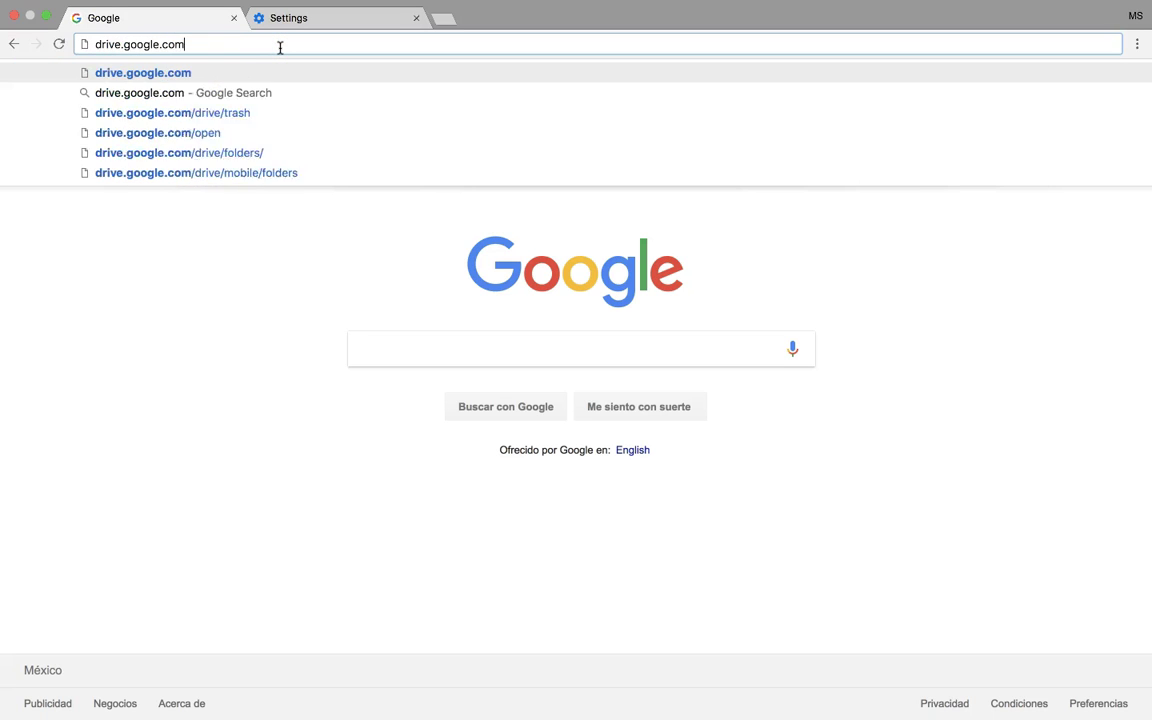
{"action": "key", "text": "Return"}
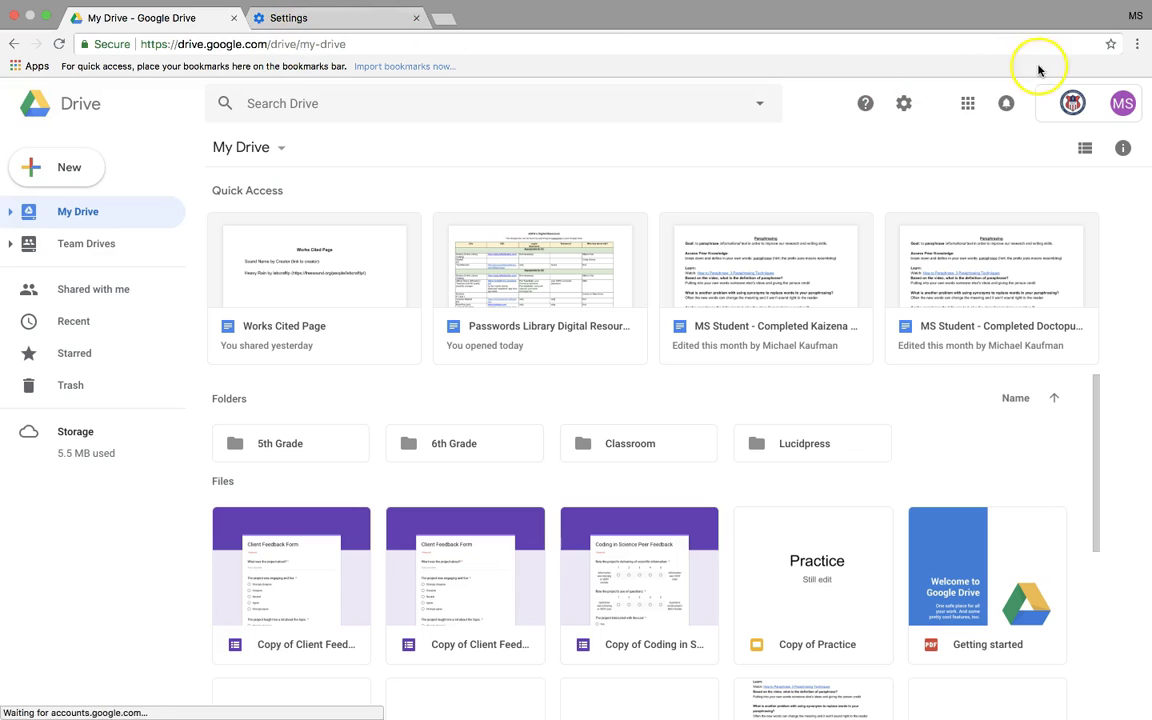
- Bookmark the Drive page on the bookmarks bar under the name 'My Drive'
{"action": "left_click", "coordinate": [1110, 45]}
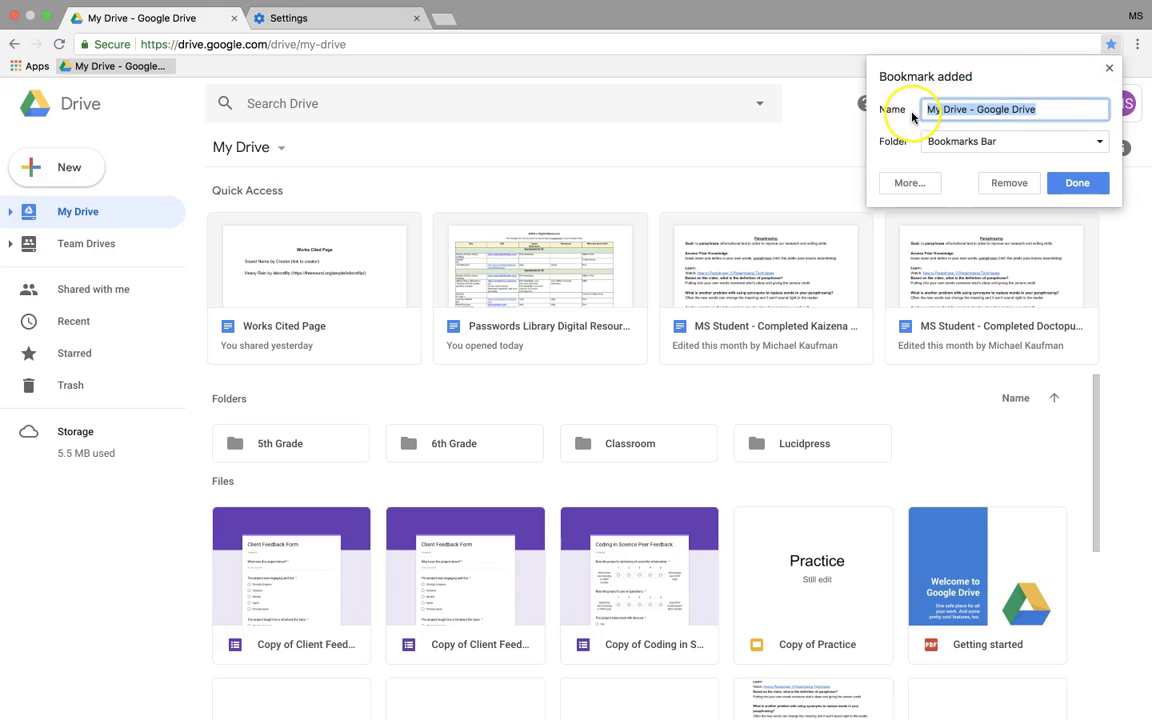
{"action": "left_click", "coordinate": [1038, 110]}
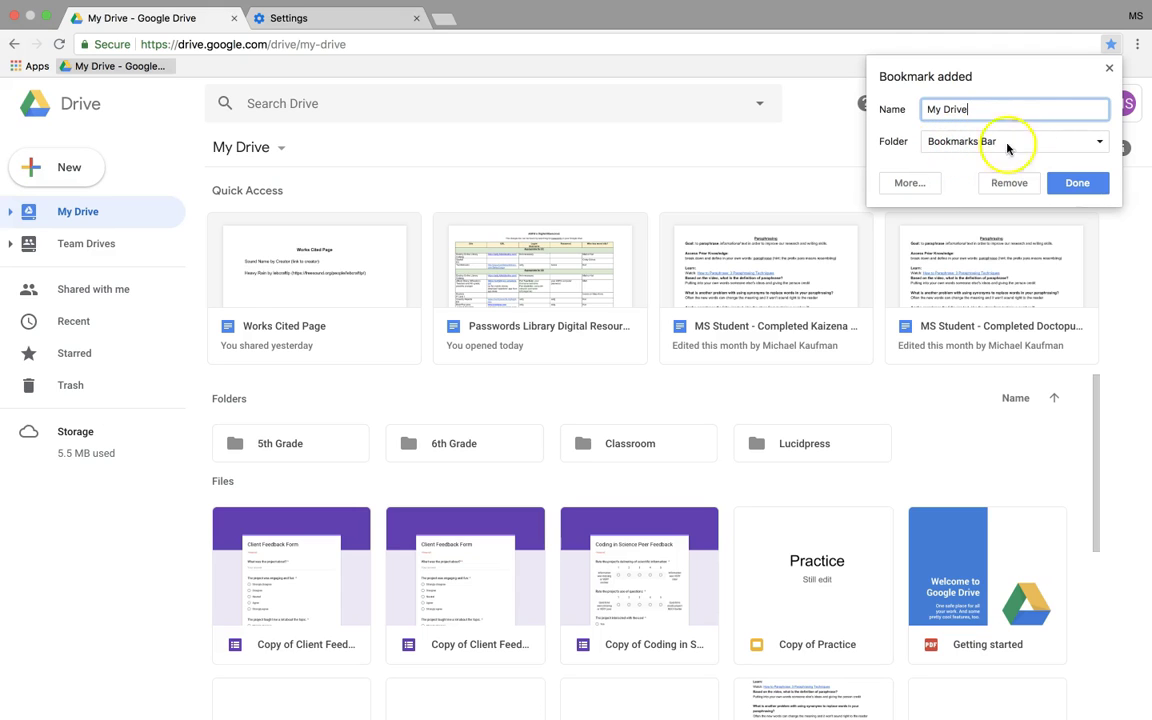
{"action": "left_click", "coordinate": [1069, 184]}
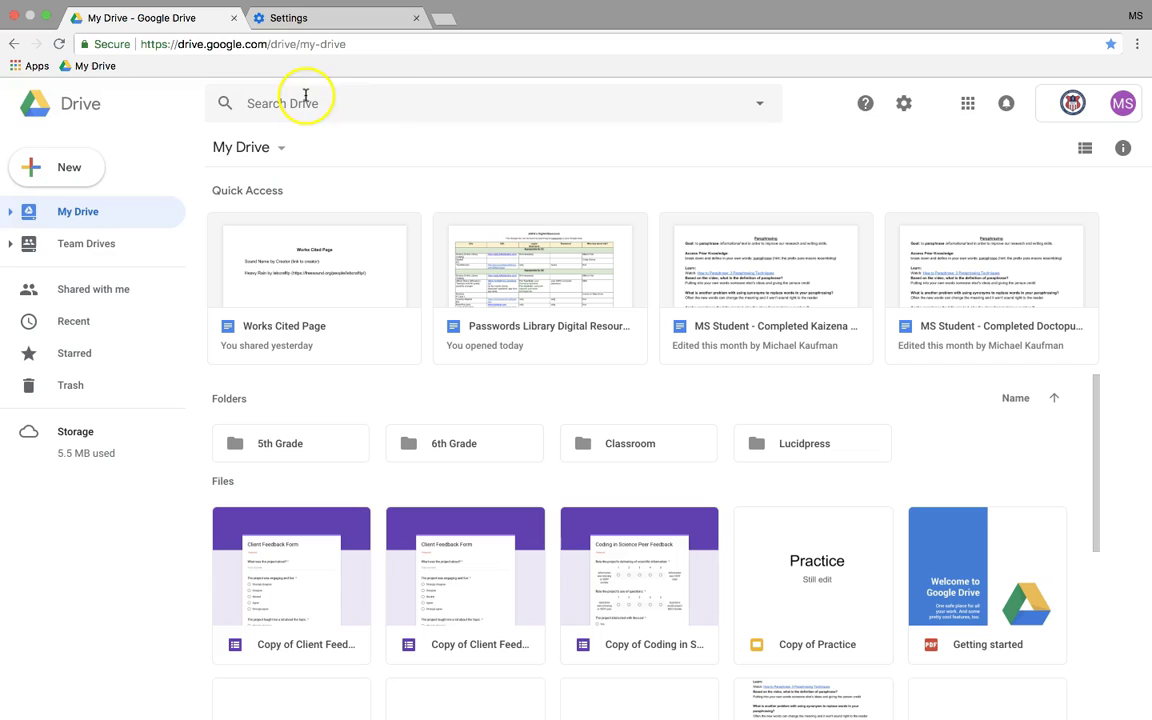
- Open Gmail from the Google apps grid and bookmark the inbox as 'Gmail'
{"action": "left_click", "coordinate": [969, 107]}
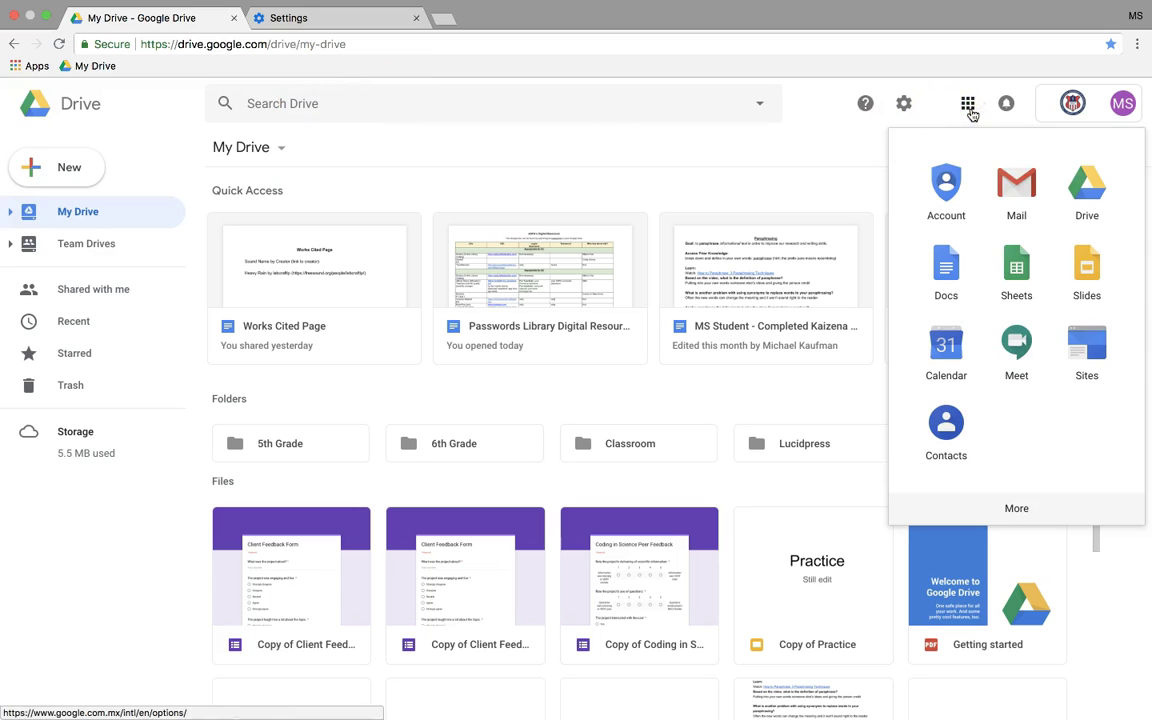
{"action": "left_click", "coordinate": [1014, 180]}
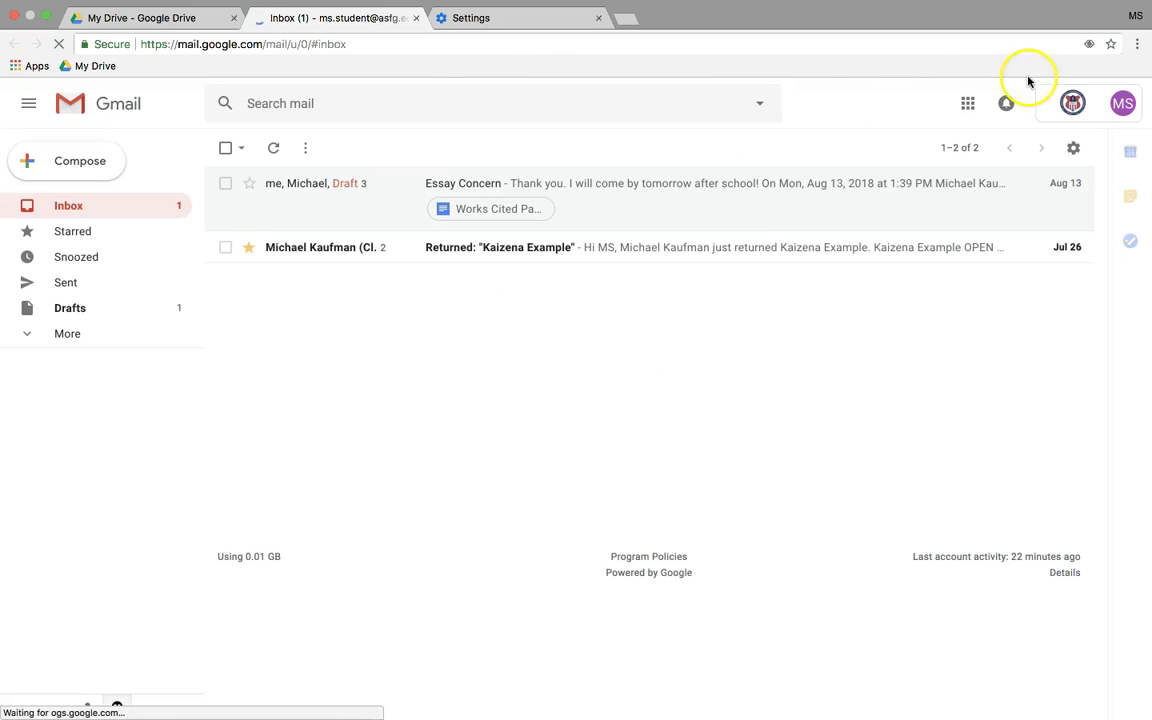
{"action": "left_click", "coordinate": [1111, 45]}
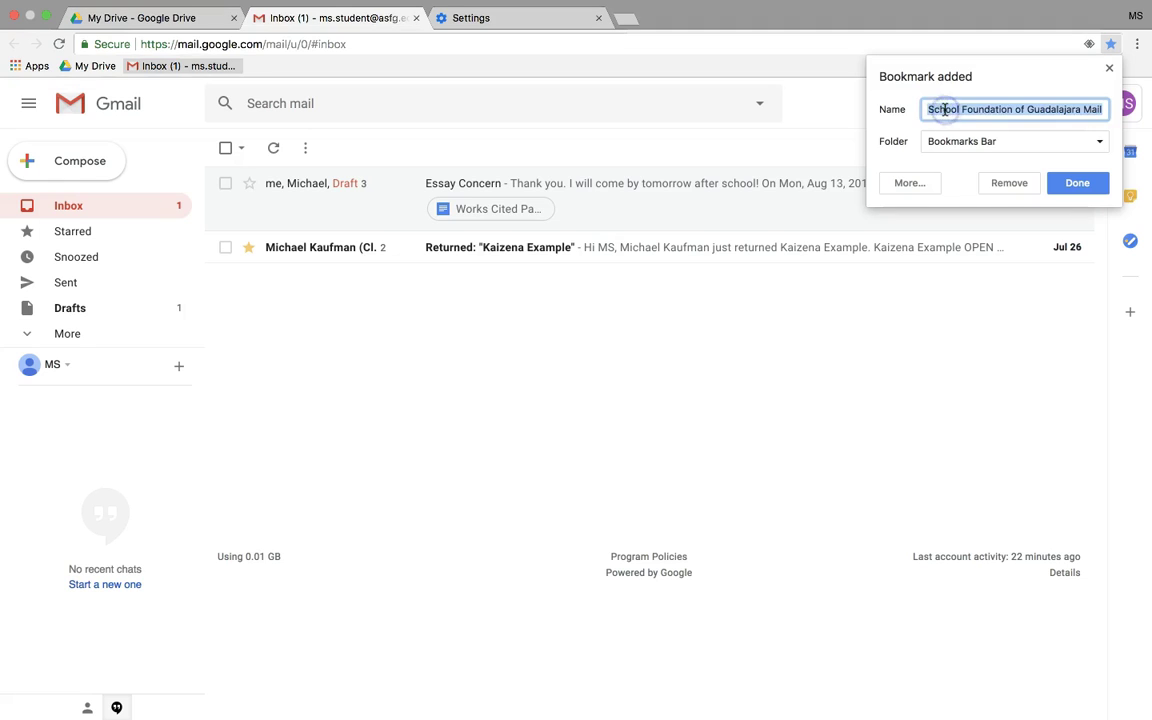
{"action": "type", "text": "Gmail"}
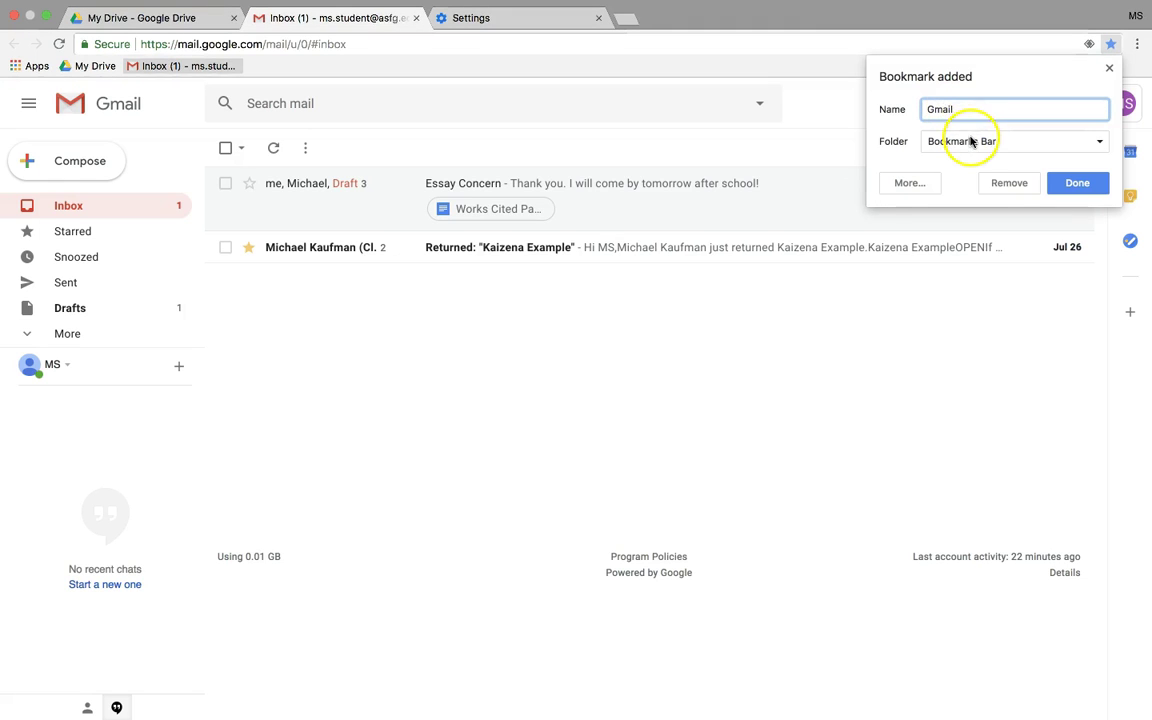
{"action": "left_click", "coordinate": [1078, 186]}
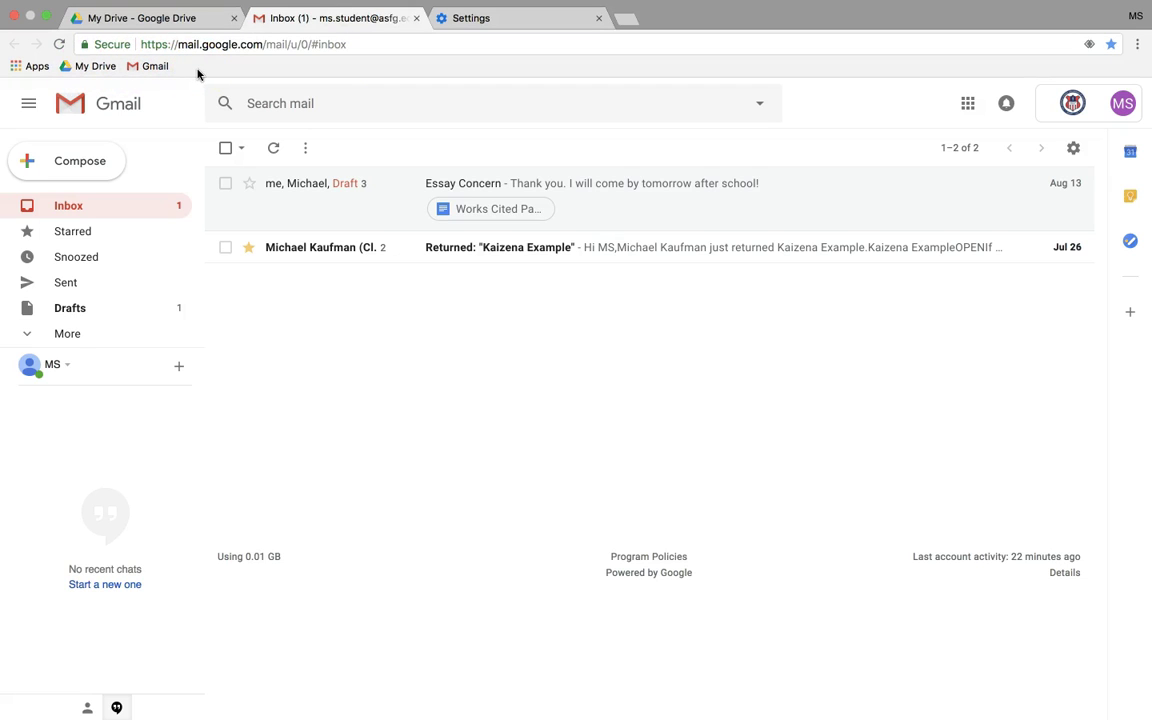
- Drag the Gmail bookmark to the left of My Drive on the bookmarks bar
{"action": "left_click_drag", "start_coordinate": [155, 67], "coordinate": [80, 67]}
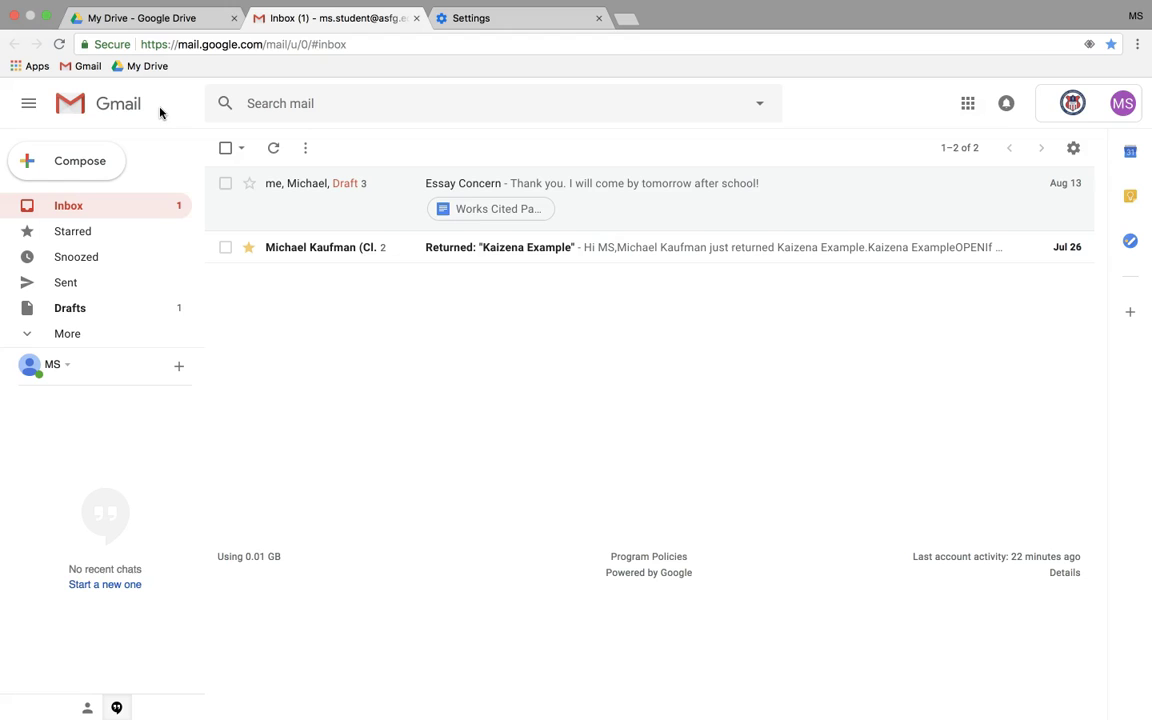
- Create a bookmarks bar folder named '7th Grade'
{"action": "right_click", "coordinate": [217, 70]}
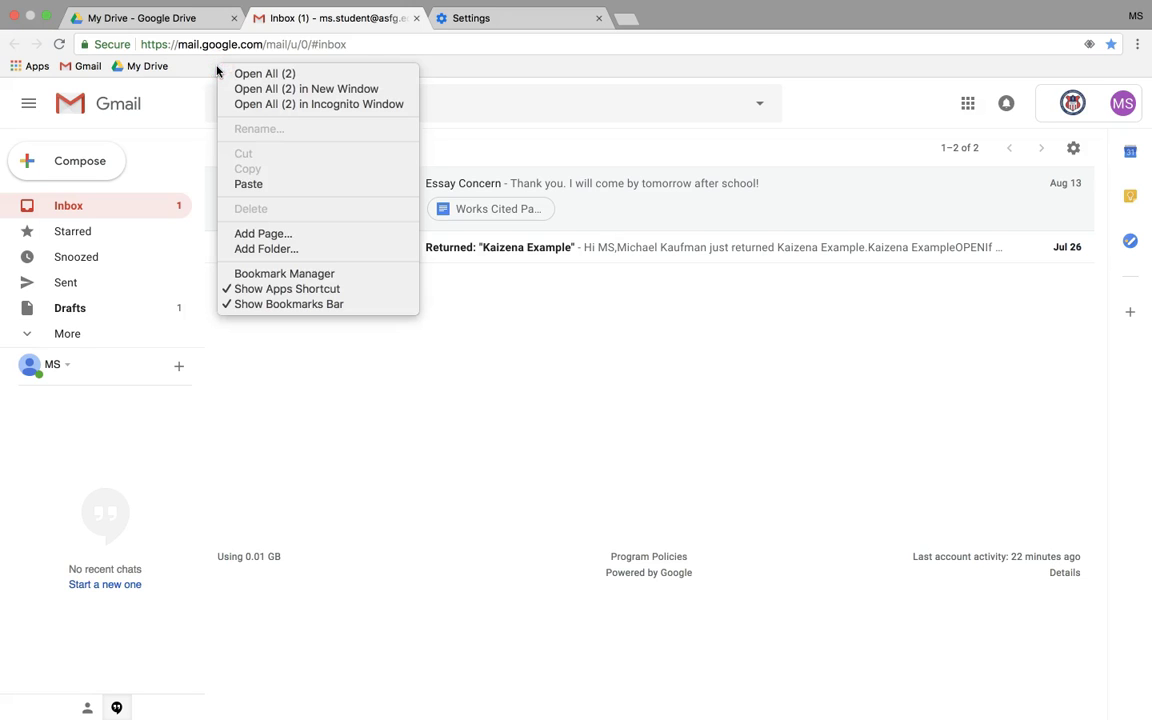
{"action": "left_click", "coordinate": [294, 249]}
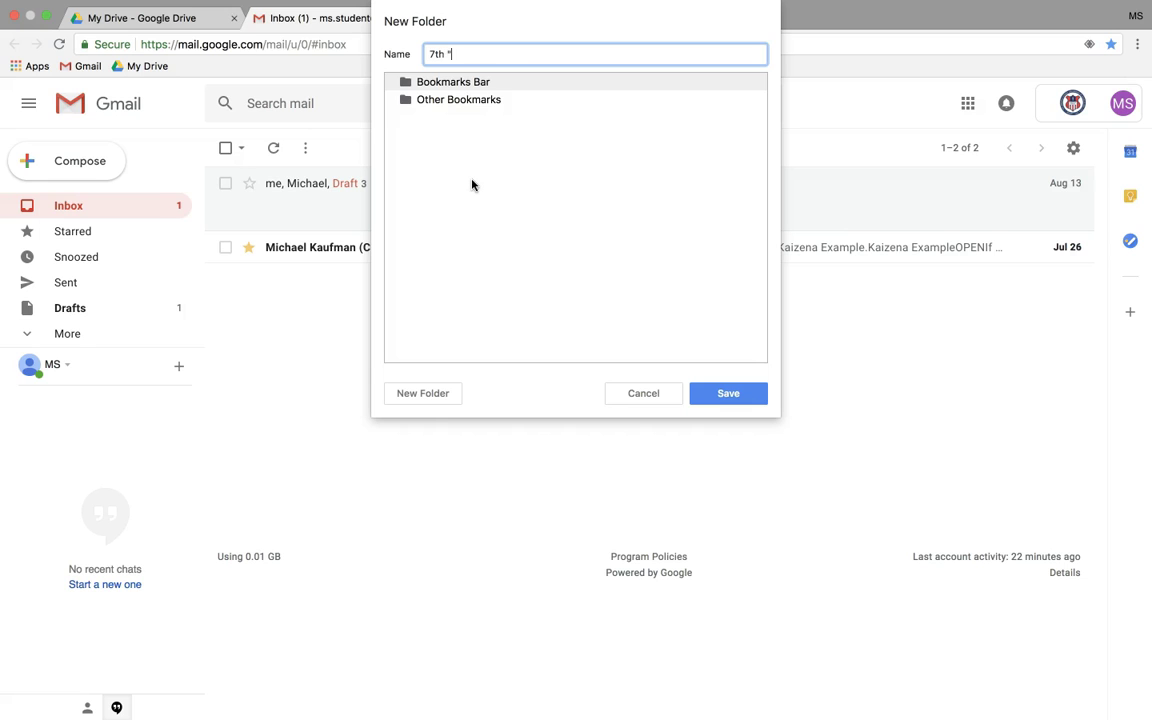
{"action": "type", "text": "7th Grade"}
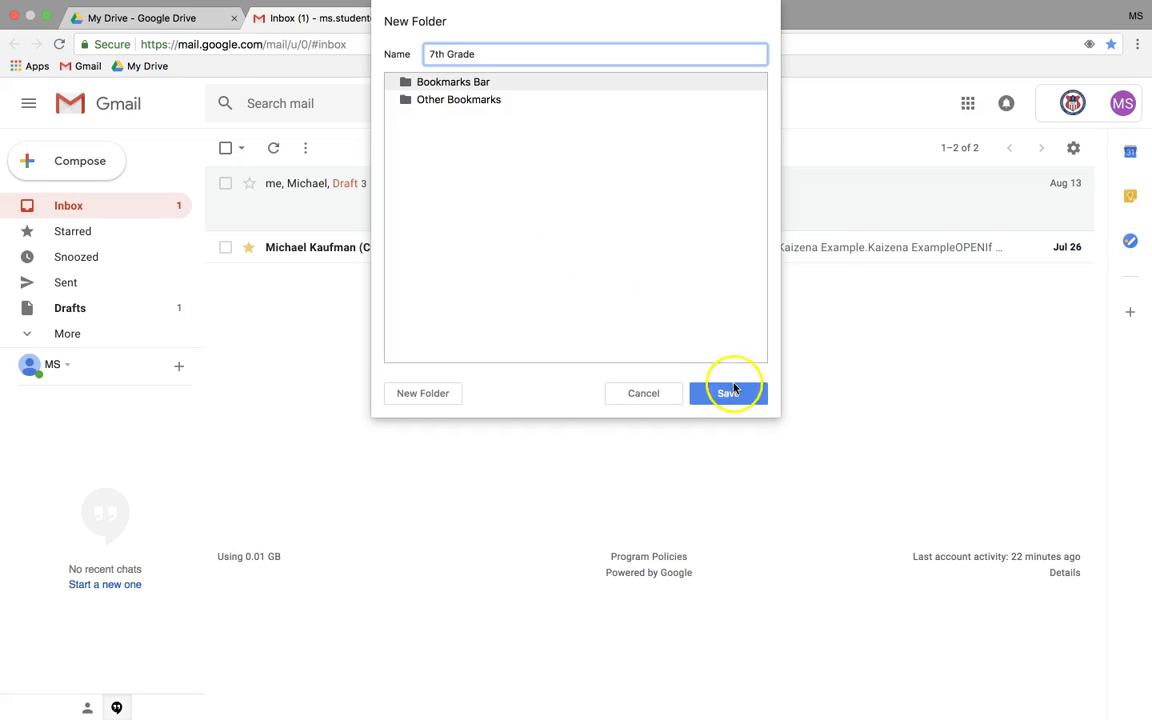
{"action": "left_click", "coordinate": [728, 393]}
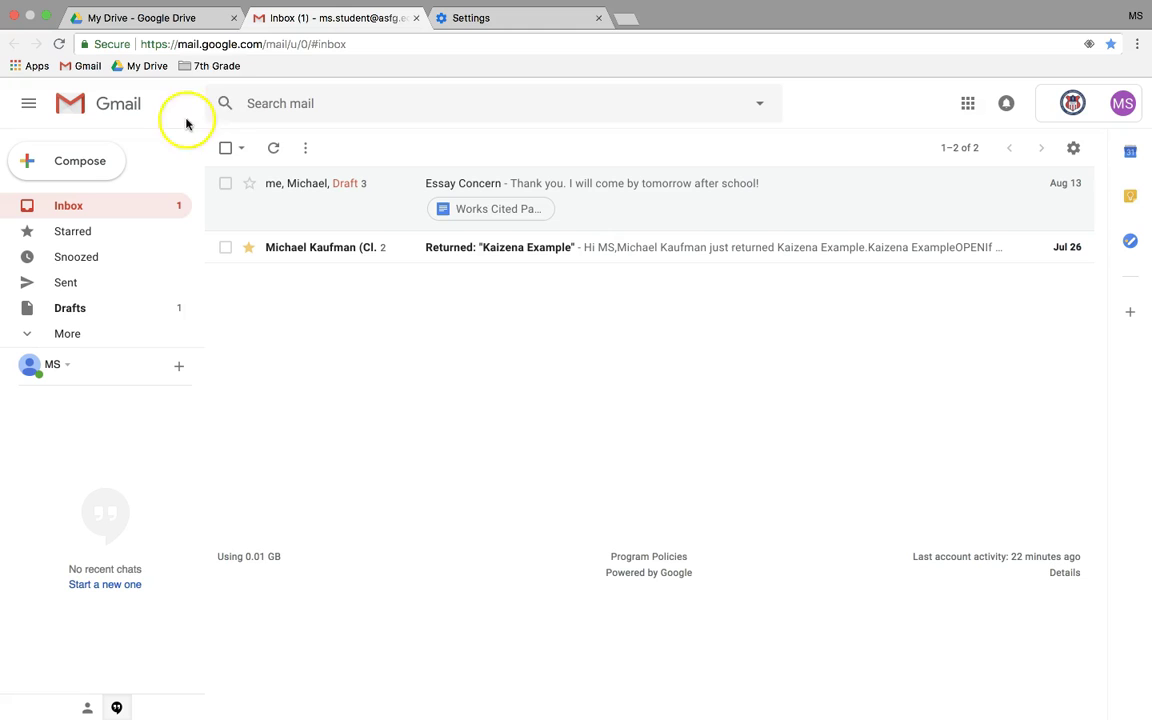
- In the Settings tab, search 'khan a' and open the Khan Academy home page result
{"action": "left_click", "coordinate": [488, 25]}
{"action": "left_click", "coordinate": [476, 38]}
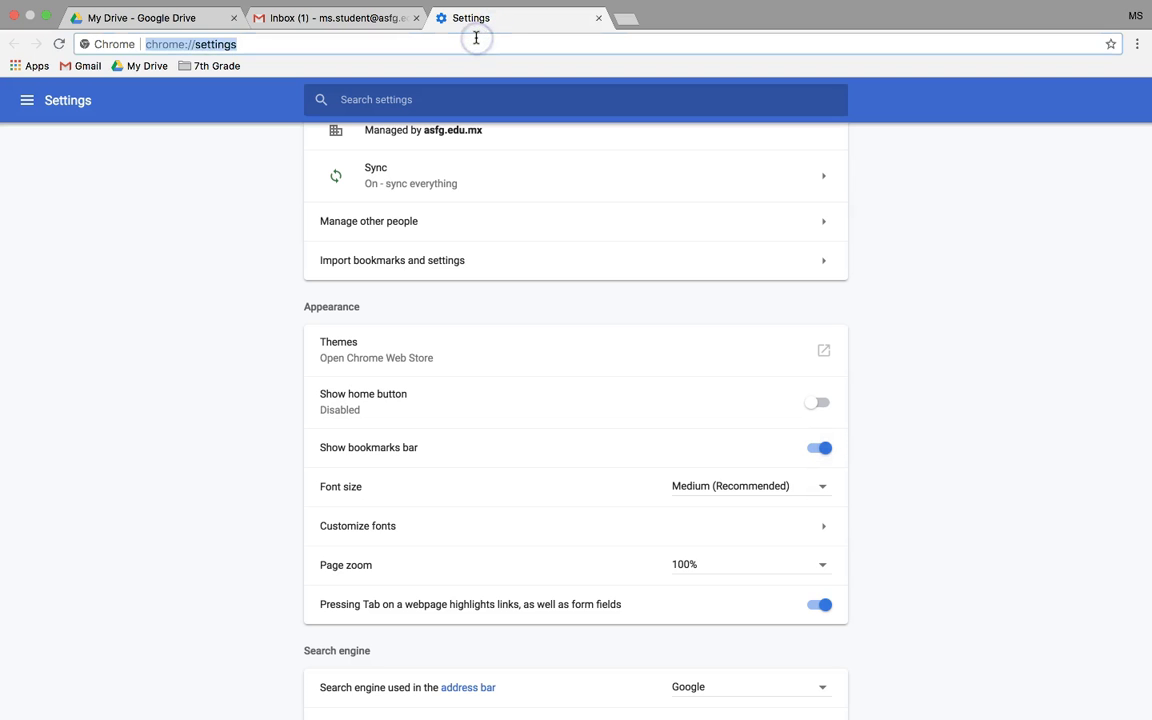
{"action": "type", "text": "khan academy"}
{"action": "key", "text": "Return"}
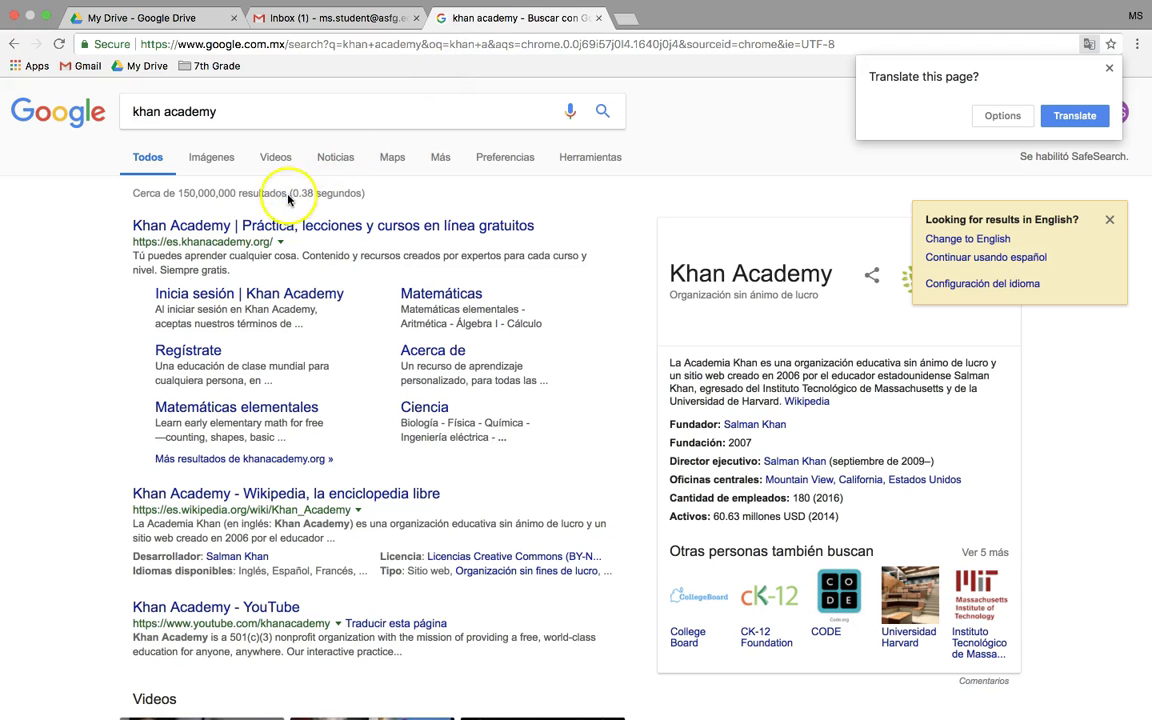
{"action": "left_click", "coordinate": [252, 228]}
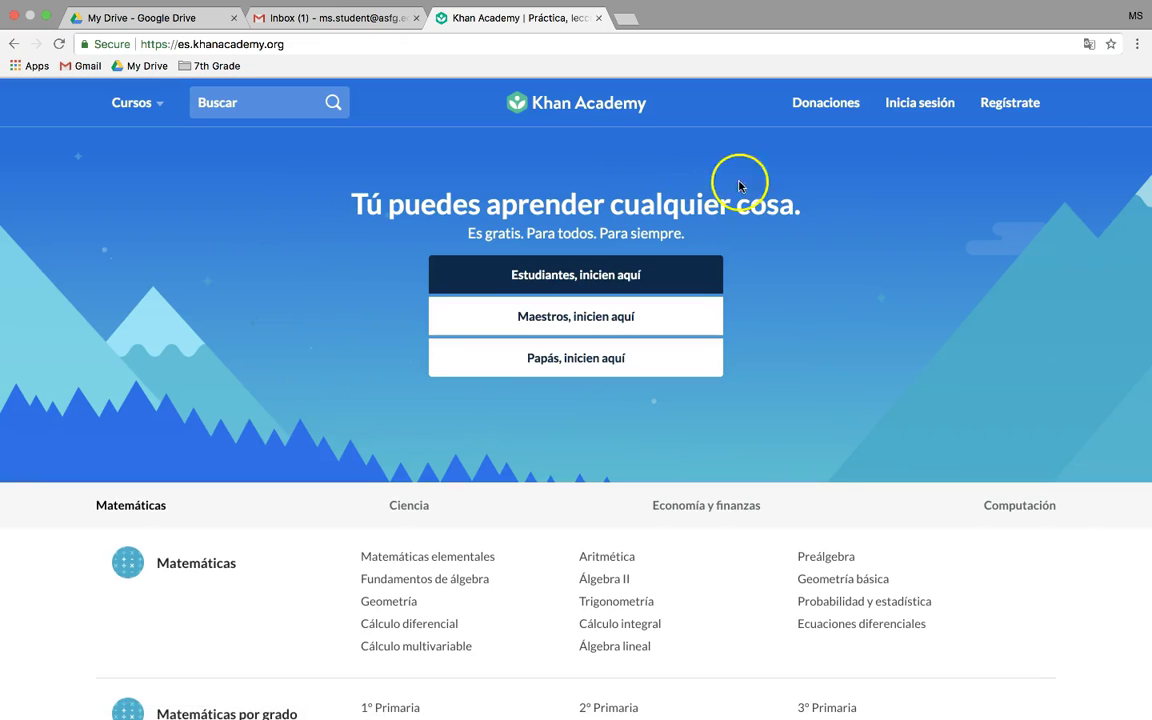
- Bookmark the page as 'Khan Academy' in the 7th Grade folder, then check the folder's contents
{"action": "left_click", "coordinate": [1110, 44]}
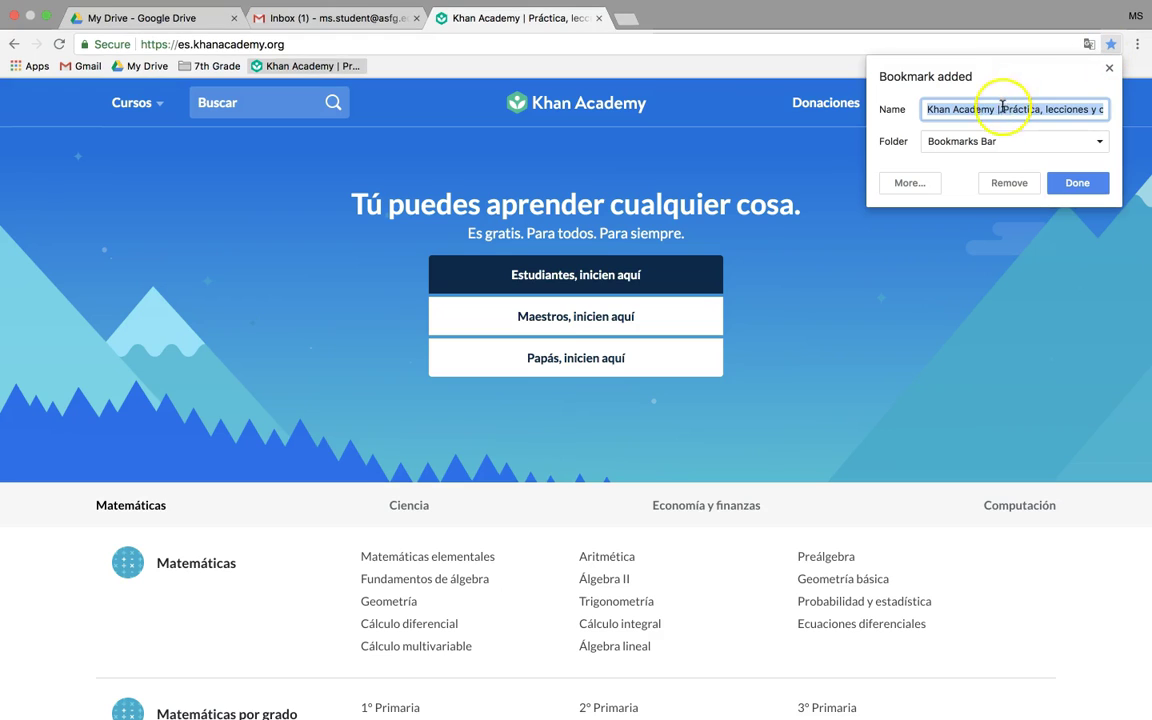
{"action": "left_click", "coordinate": [1001, 108]}
{"action": "left_click_drag", "start_coordinate": [997, 108], "coordinate": [1128, 110]}
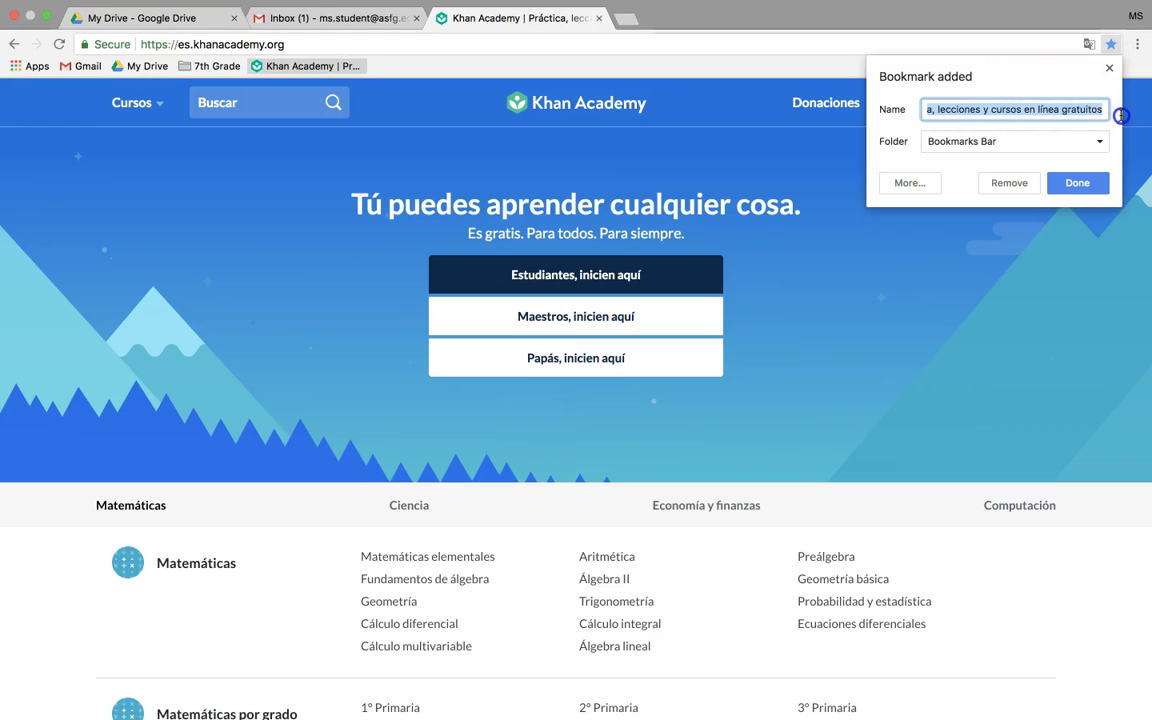
{"action": "key", "text": "BackSpace"}
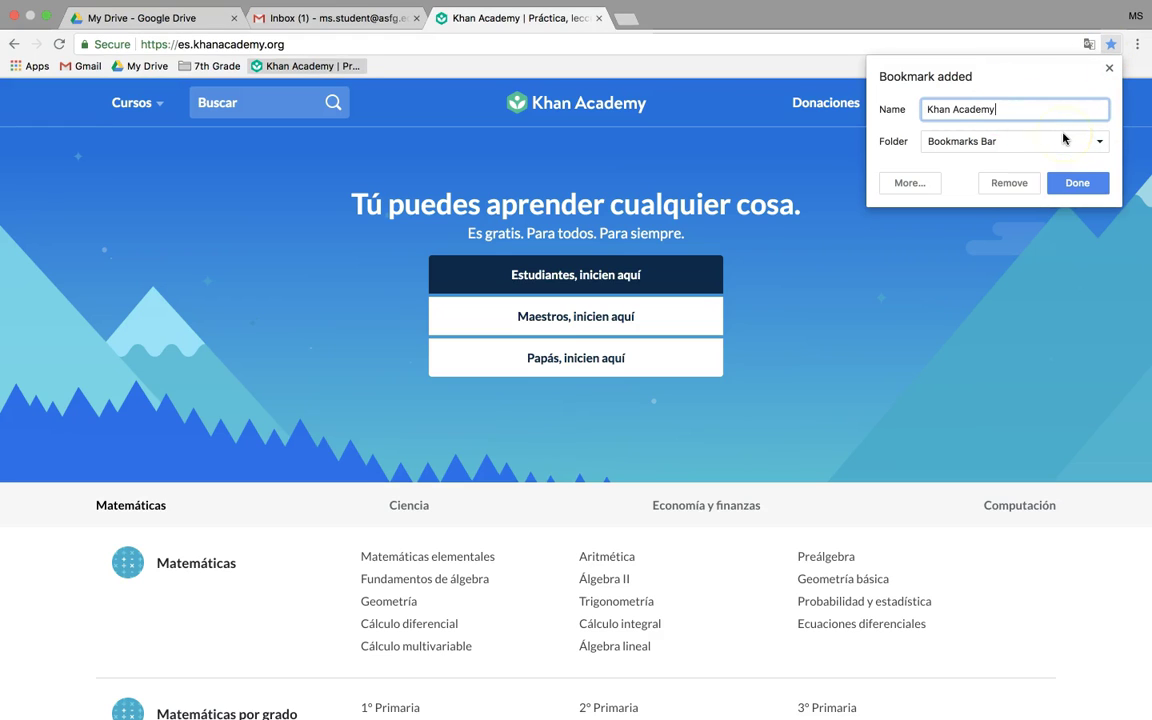
{"action": "left_click", "coordinate": [986, 146]}
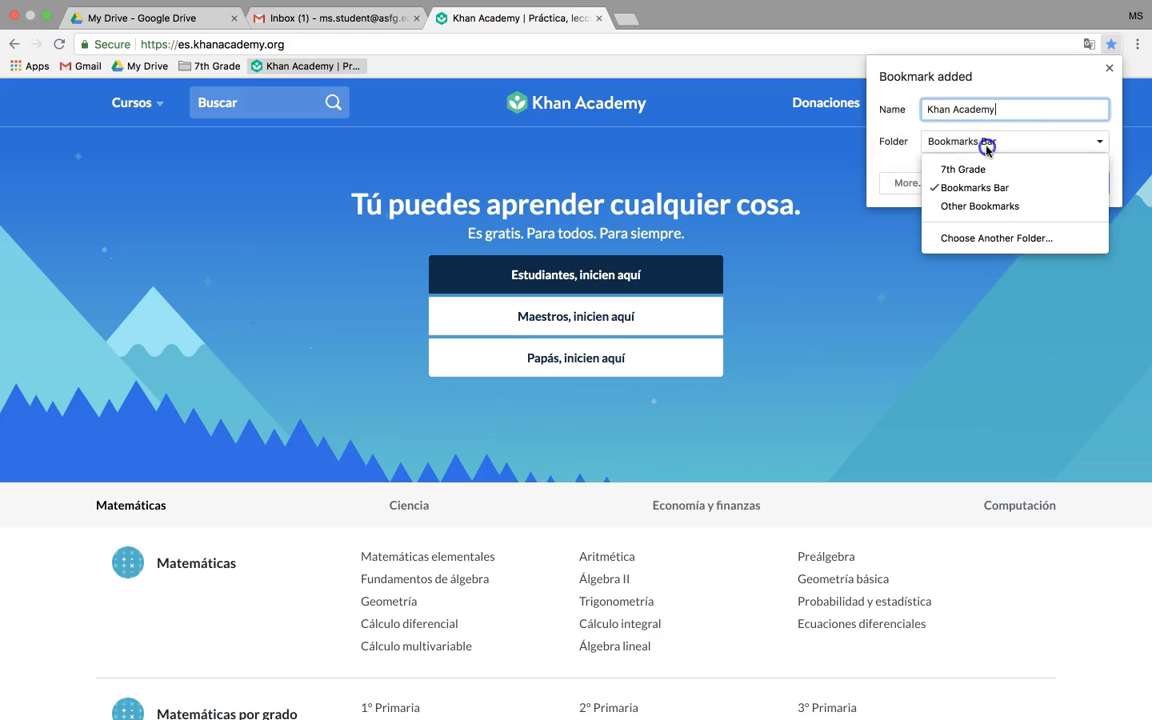
{"action": "left_click", "coordinate": [975, 168]}
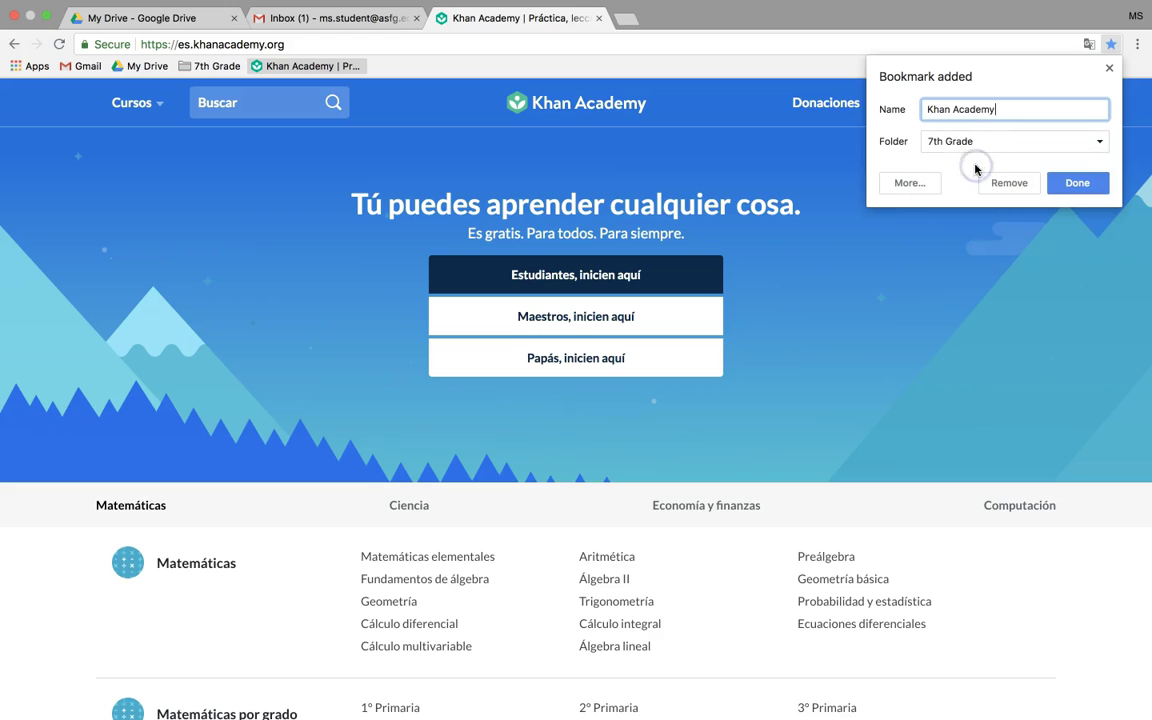
{"action": "left_click", "coordinate": [1073, 182]}
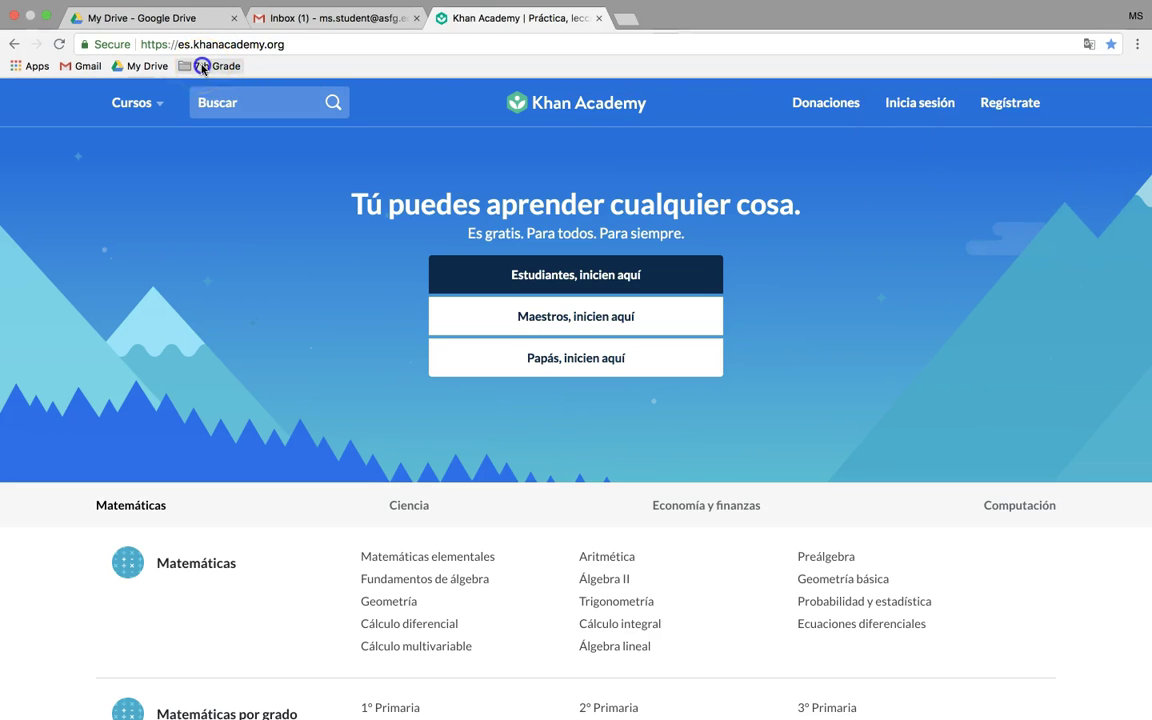
{"action": "left_click", "coordinate": [202, 68]}
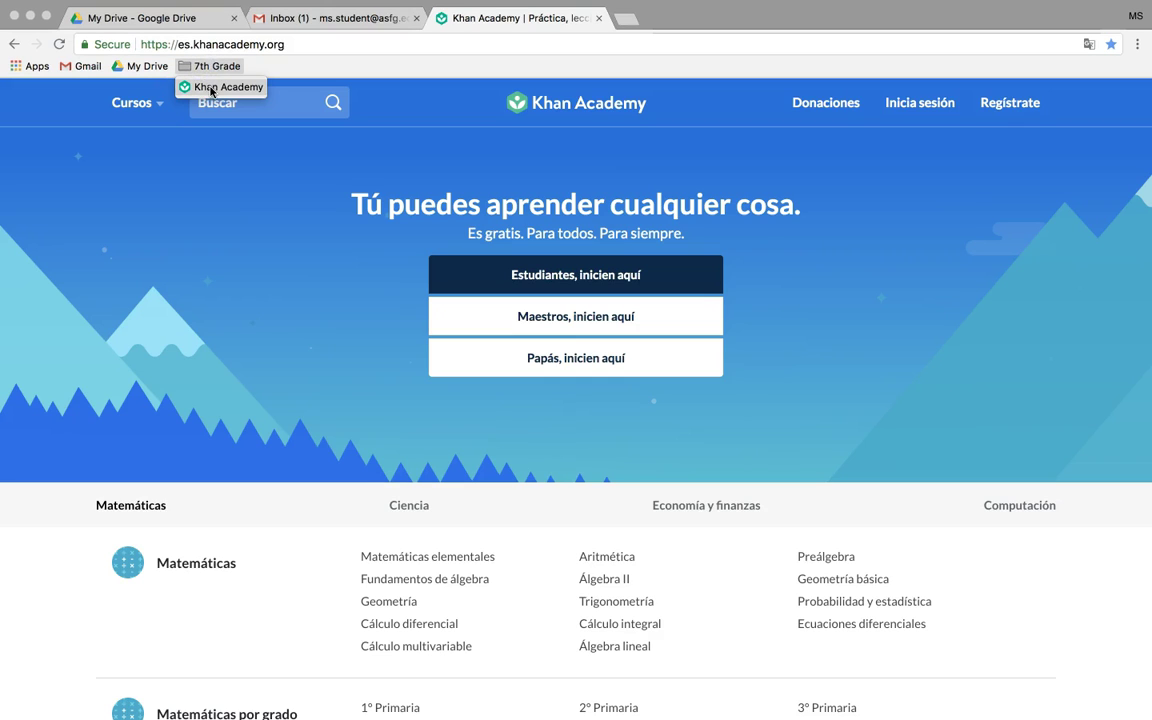
{"action": "left_click", "coordinate": [283, 66]}
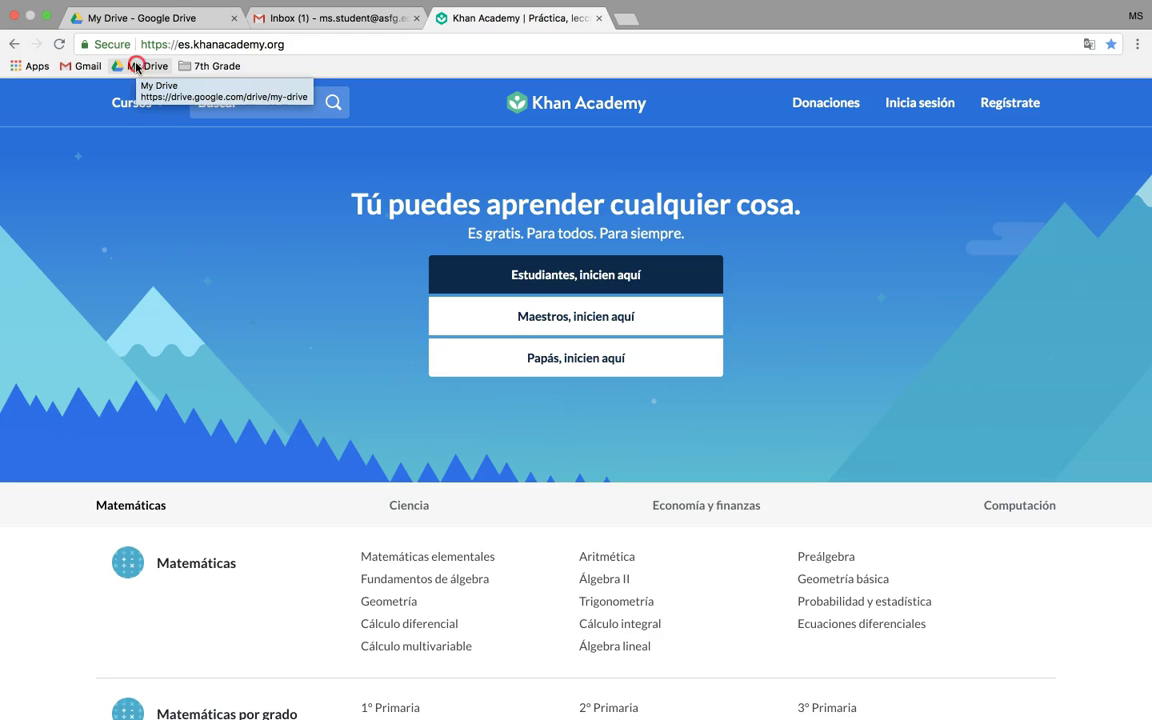
- Delete the bar's My Drive bookmark and re-bookmark the Drive page as 'My Drive' in 7th Grade
{"action": "right_click", "coordinate": [137, 67]}
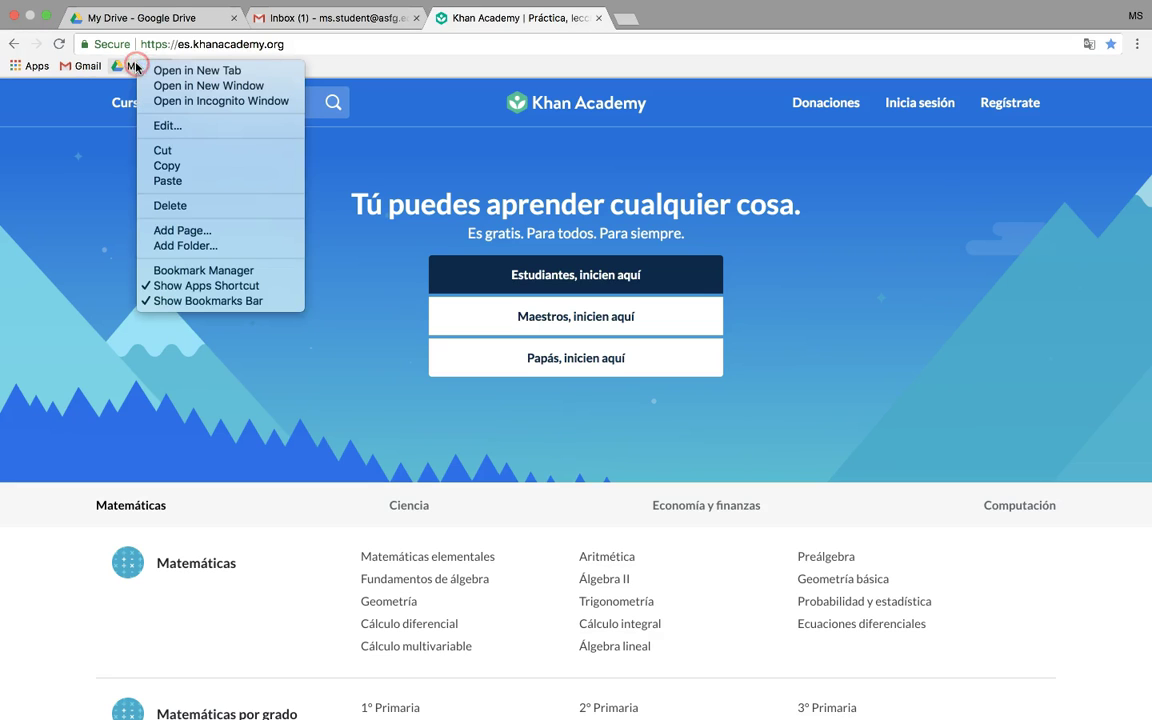
{"action": "left_click", "coordinate": [190, 205]}
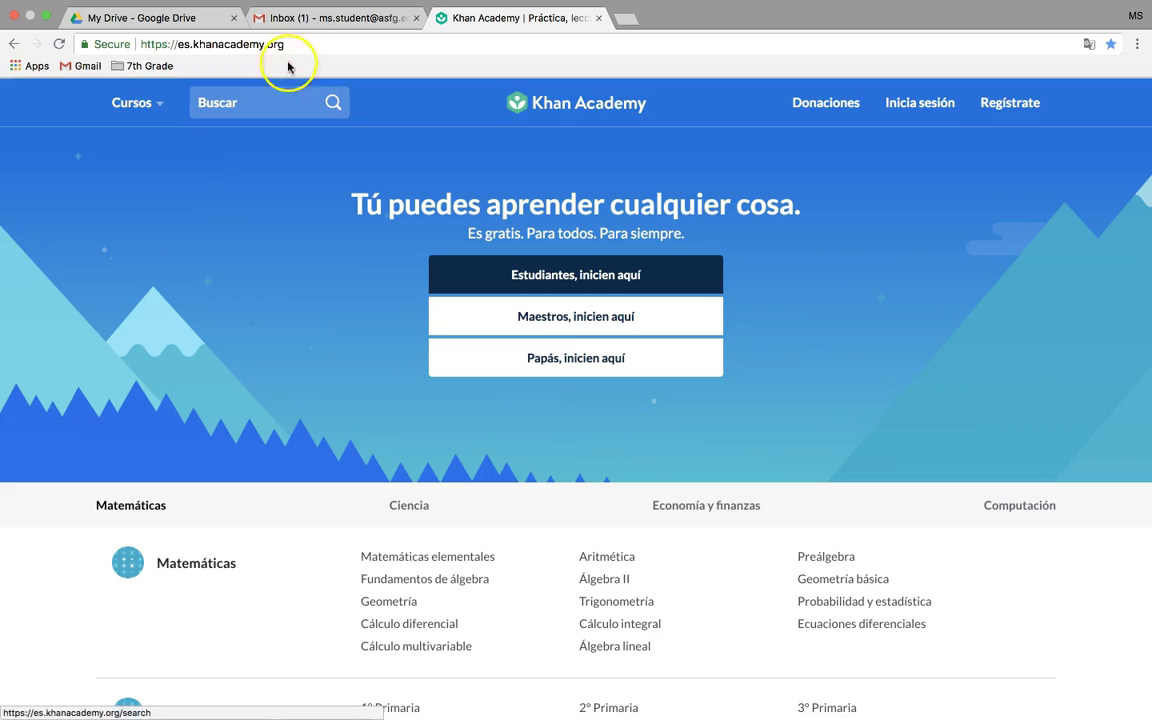
{"action": "left_click", "coordinate": [215, 16]}
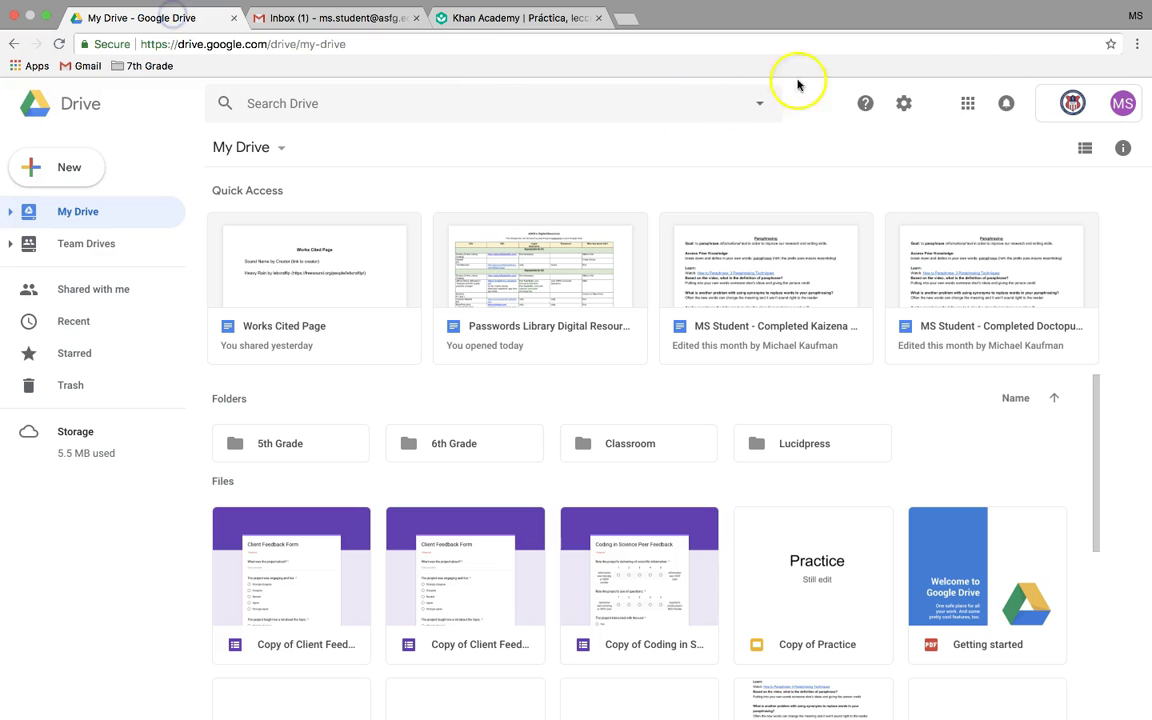
{"action": "left_click", "coordinate": [1110, 46]}
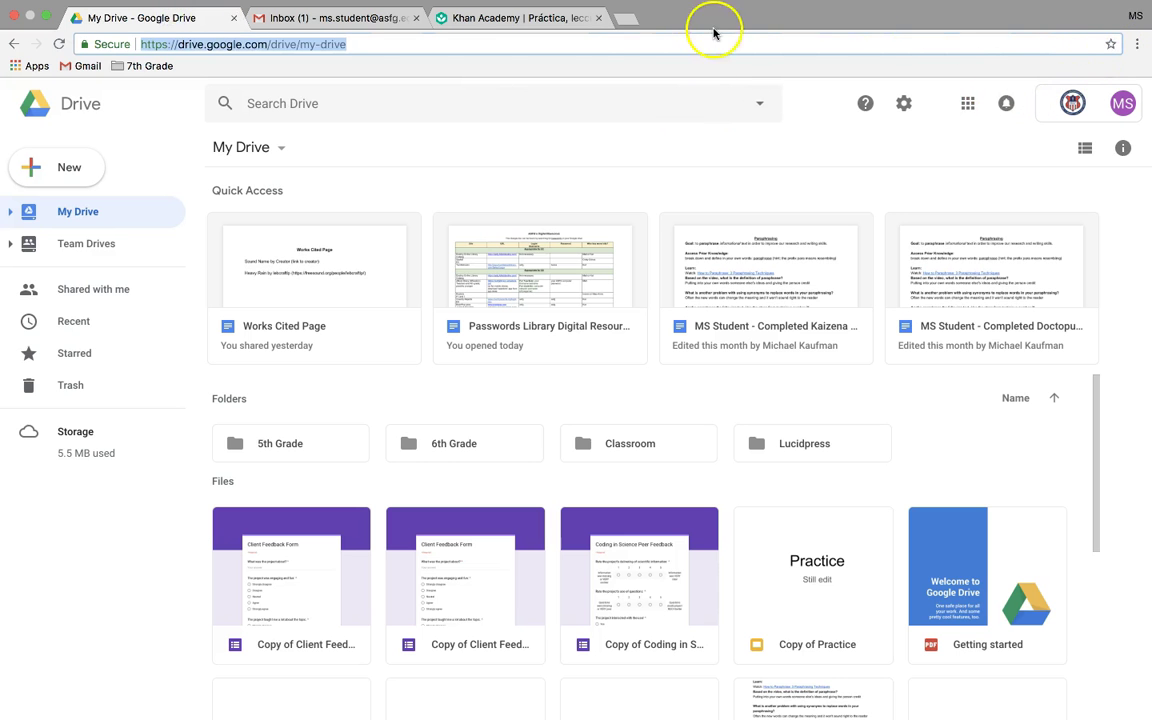
{"action": "left_click", "coordinate": [1111, 45]}
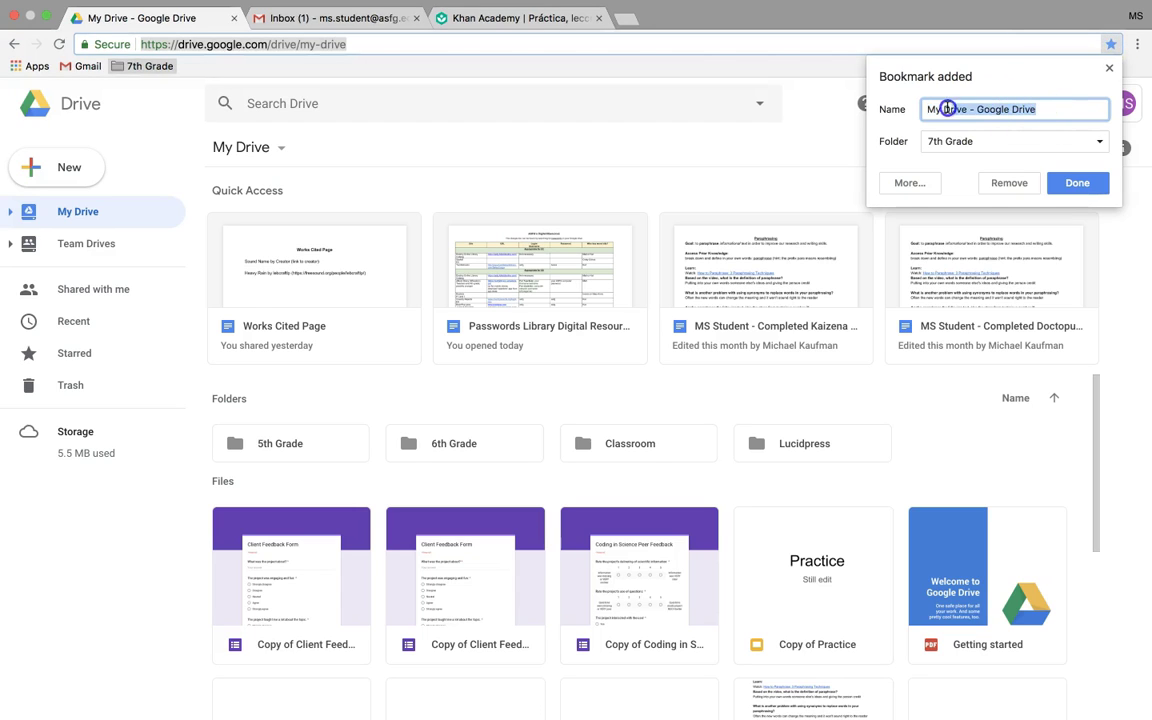
{"action": "key", "text": "BackSpace"}
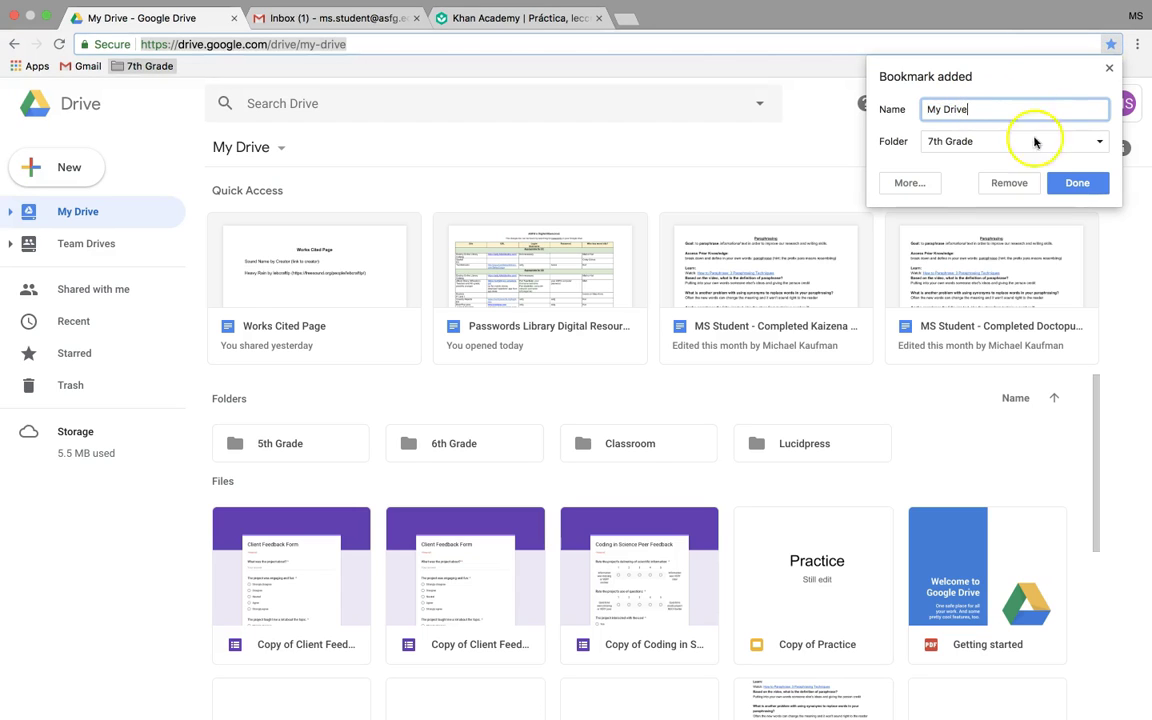
{"action": "left_click", "coordinate": [1072, 184]}
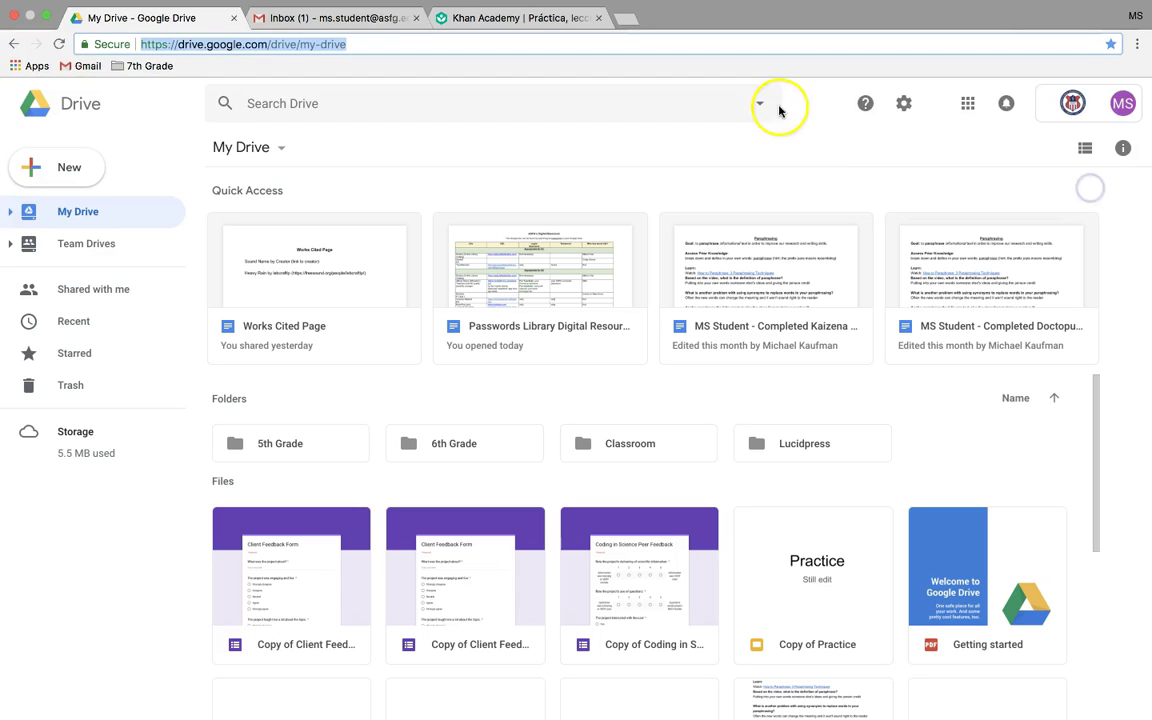
{"action": "left_click", "coordinate": [691, 26]}
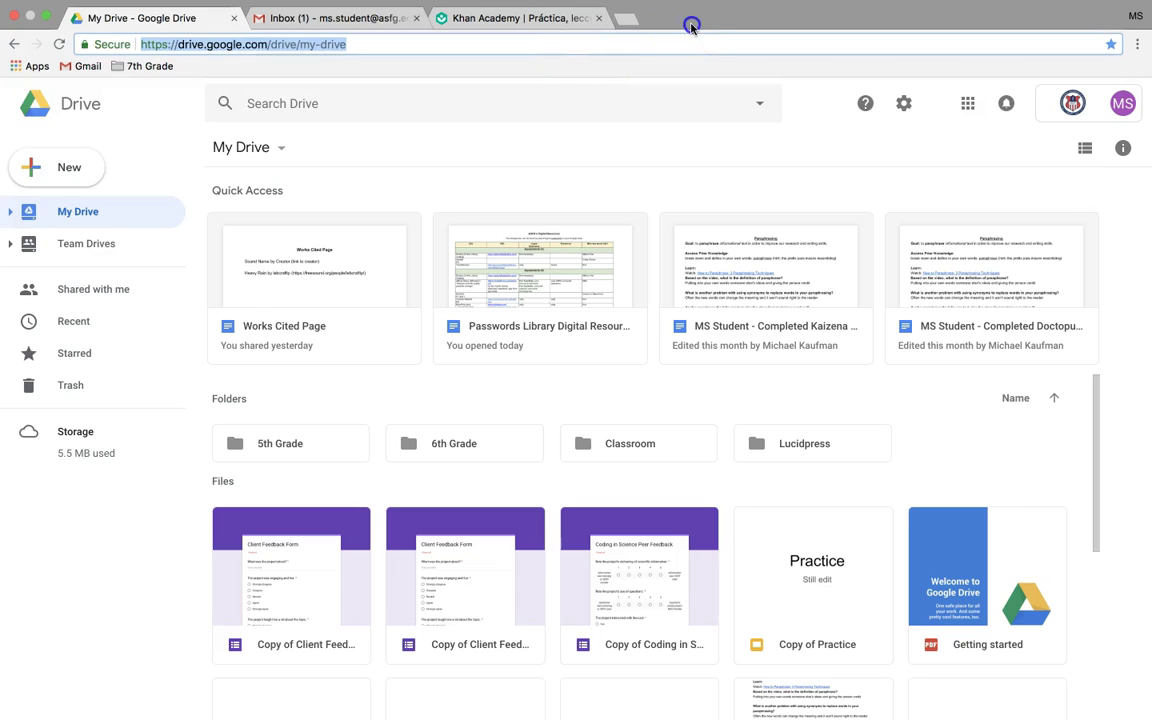
{"action": "left_click", "coordinate": [682, 145]}
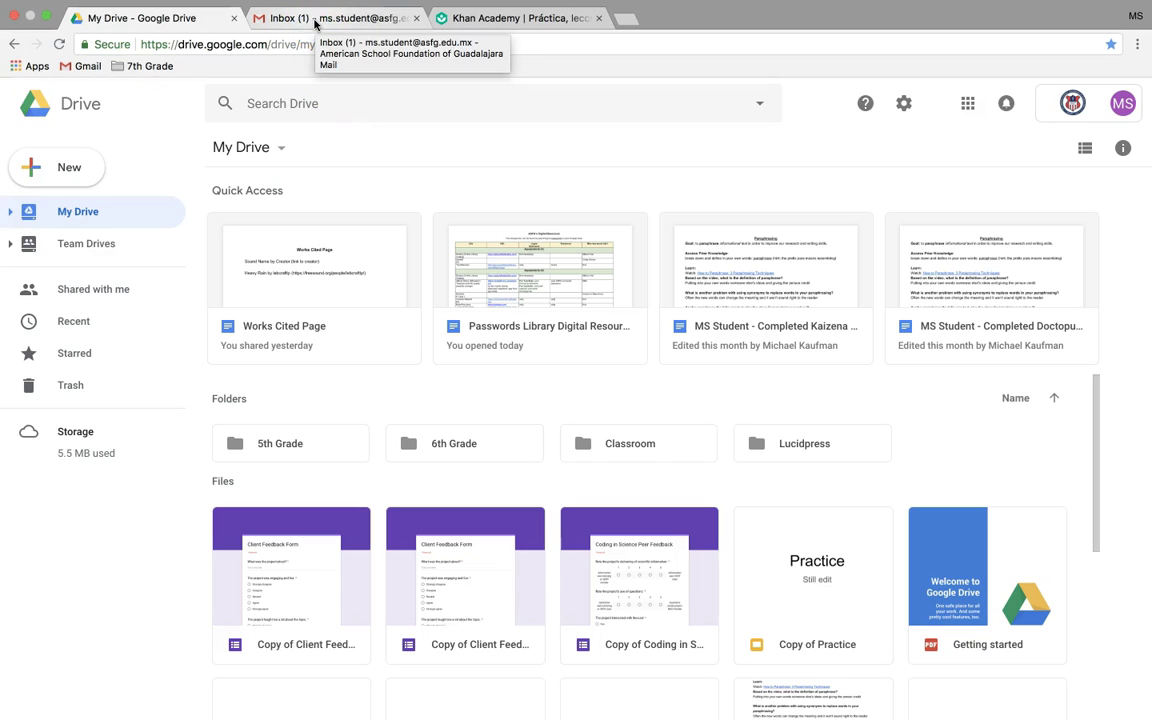
- Pin the Gmail inbox tab and the My Drive tab
{"action": "right_click", "coordinate": [315, 24]}
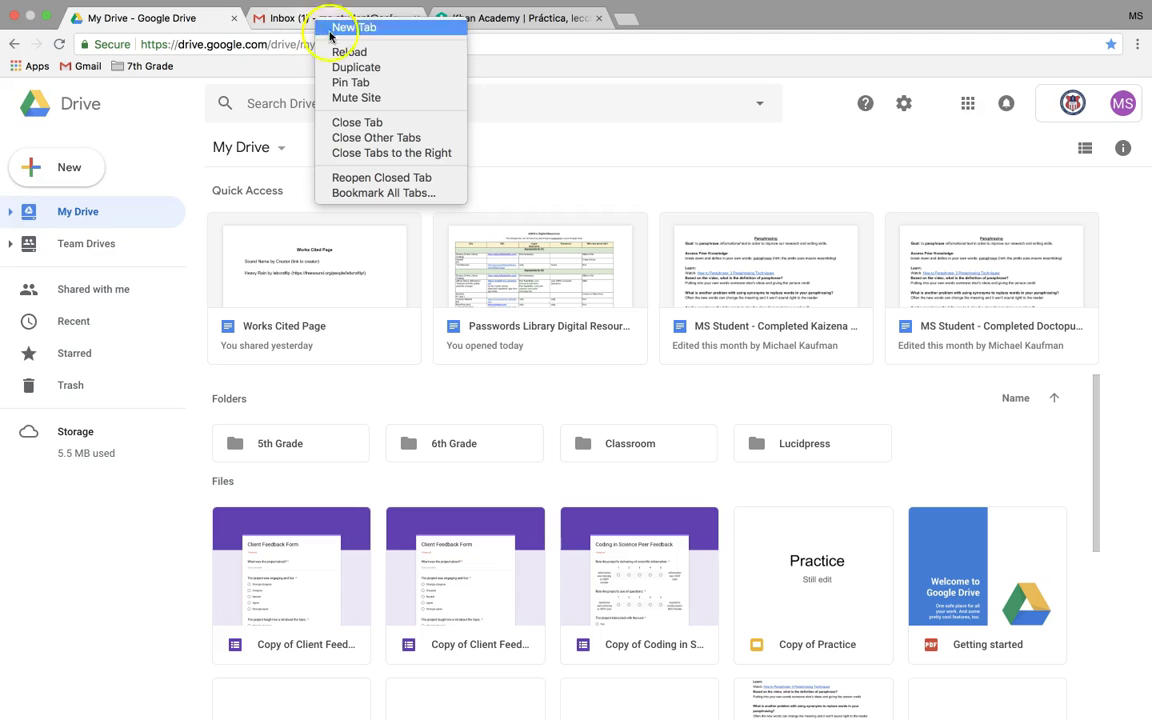
{"action": "left_click", "coordinate": [345, 81]}
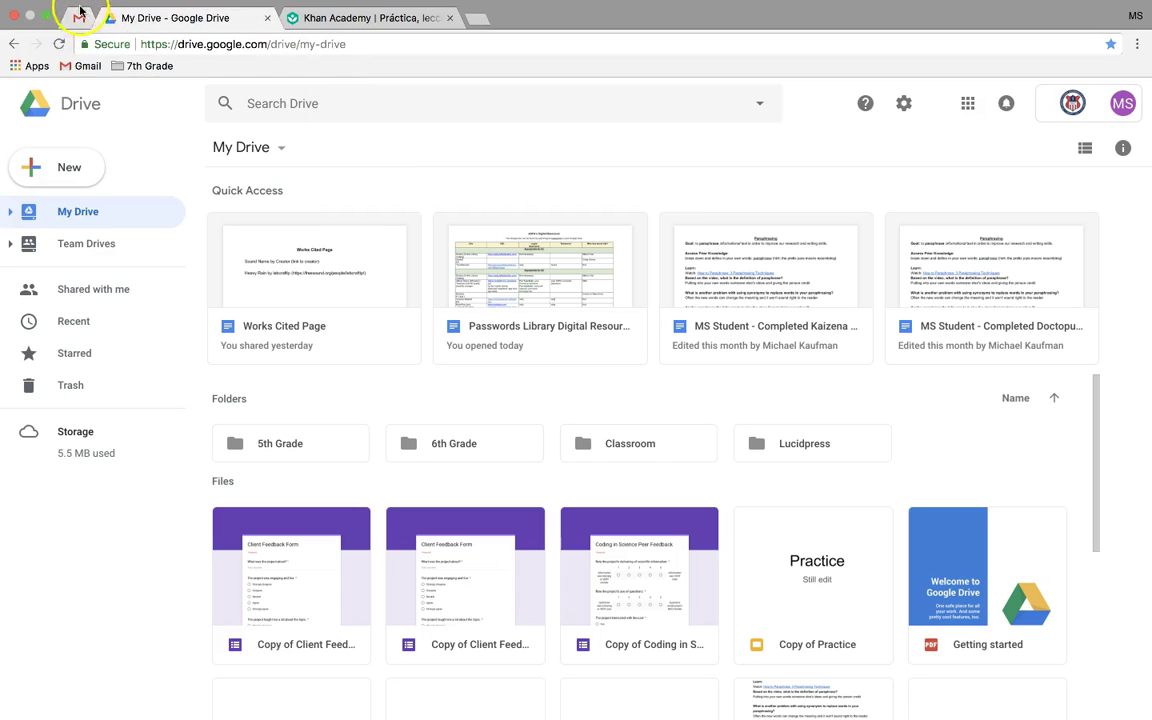
{"action": "right_click", "coordinate": [189, 26]}
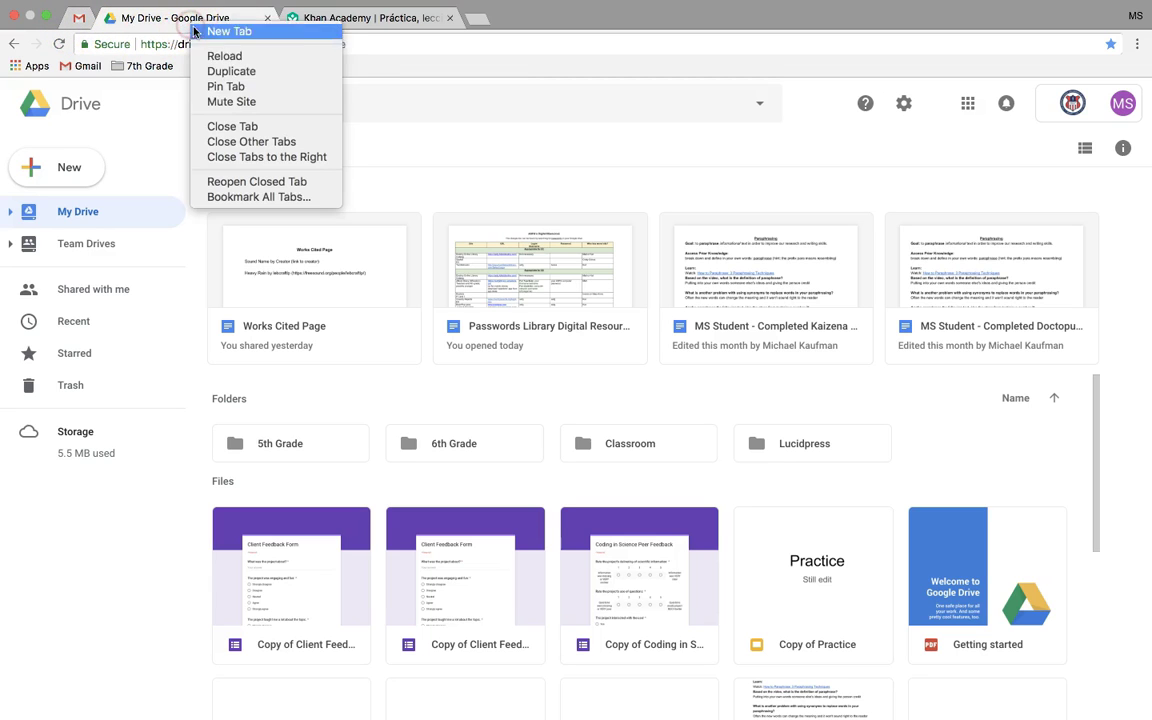
{"action": "left_click", "coordinate": [221, 87]}
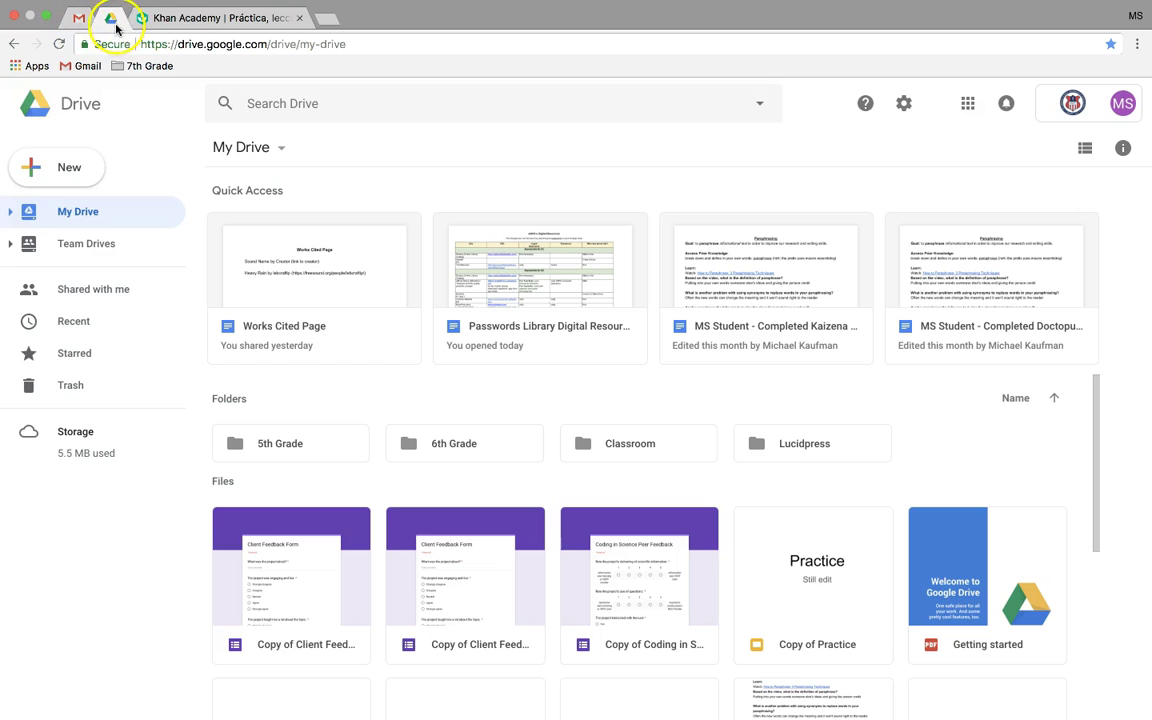
{"action": "left_click", "coordinate": [106, 22]}
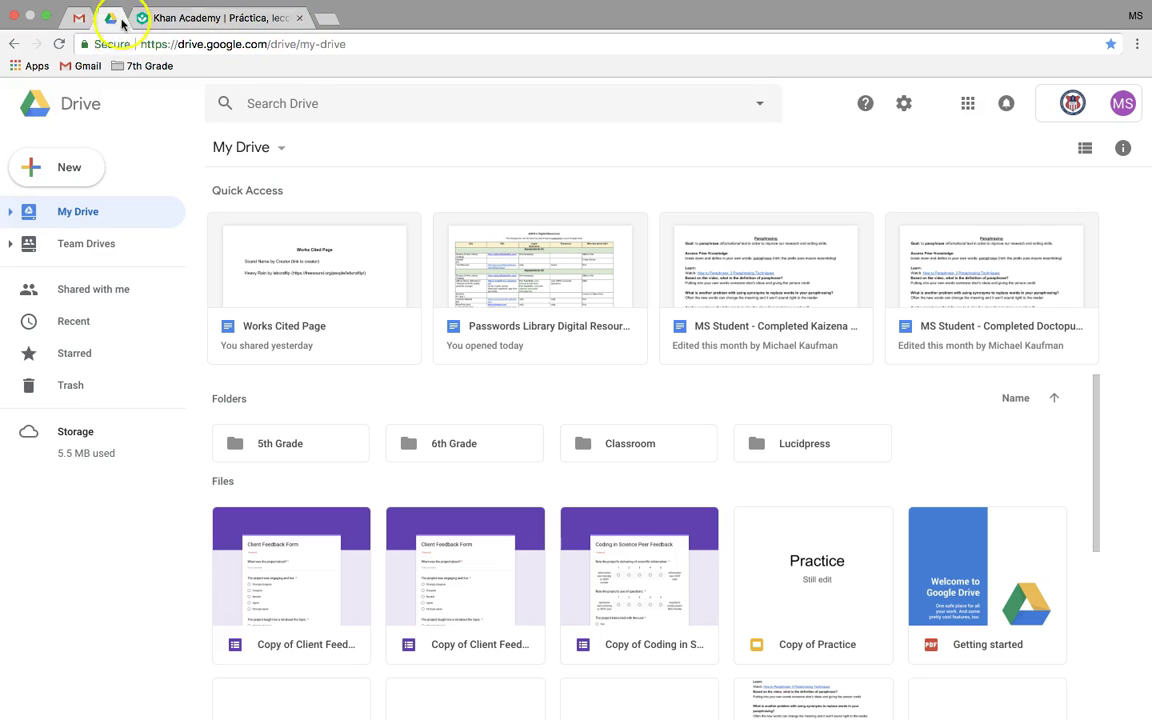
- Switch to the pinned Gmail tab and close the Khan Academy tab
{"action": "left_click", "coordinate": [78, 17]}
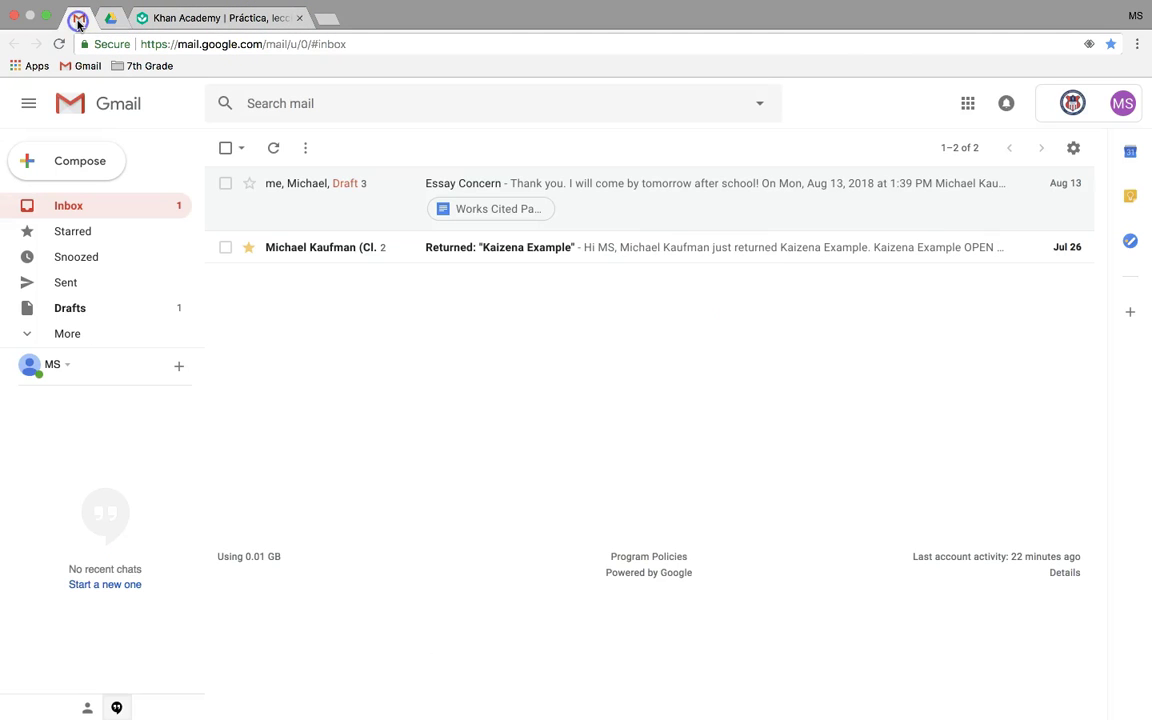
{"action": "left_click", "coordinate": [301, 18]}
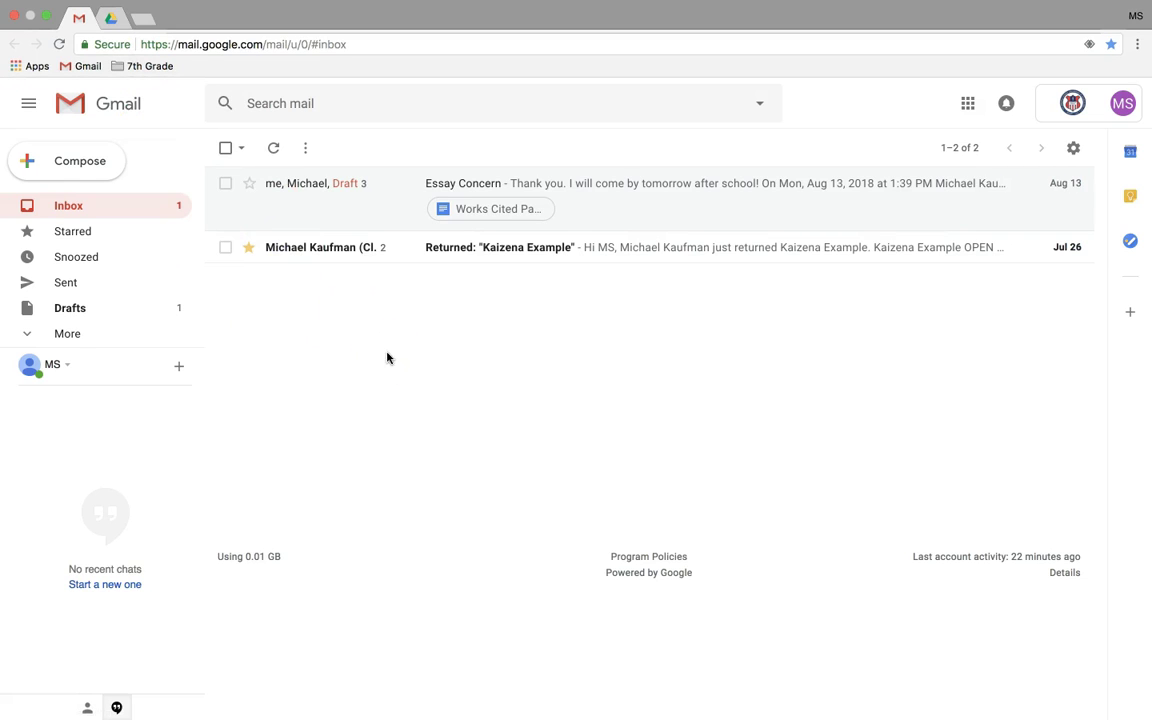
{"action": "left_click", "coordinate": [493, 390]}
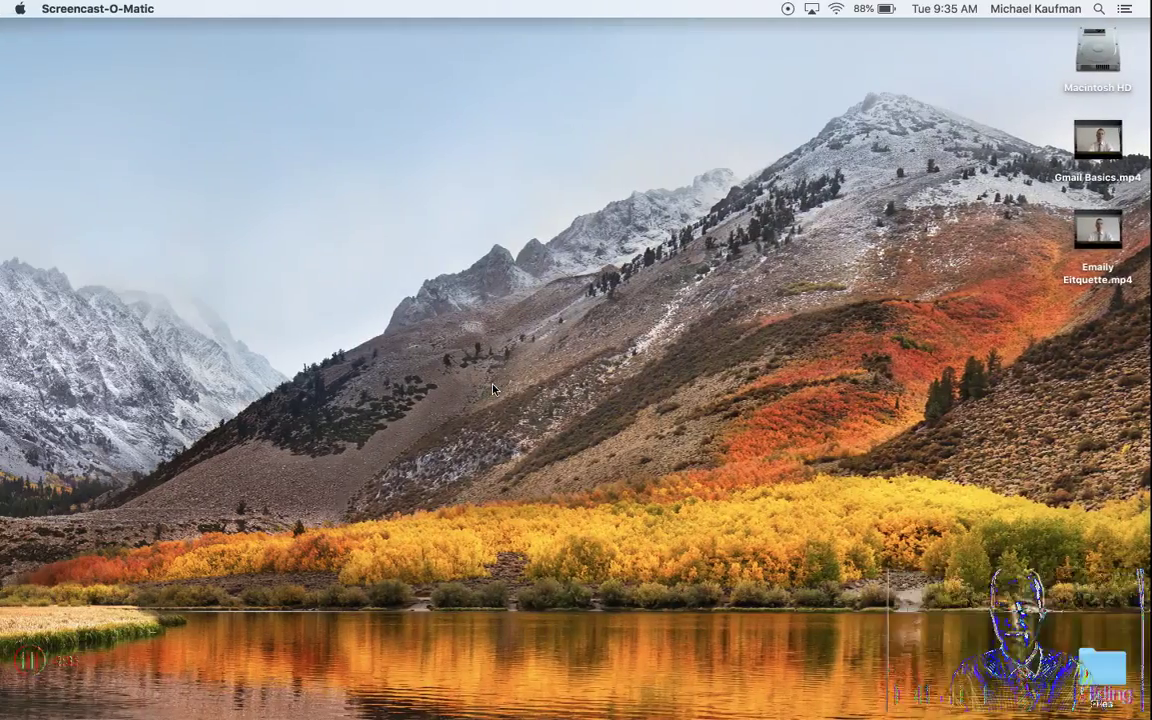